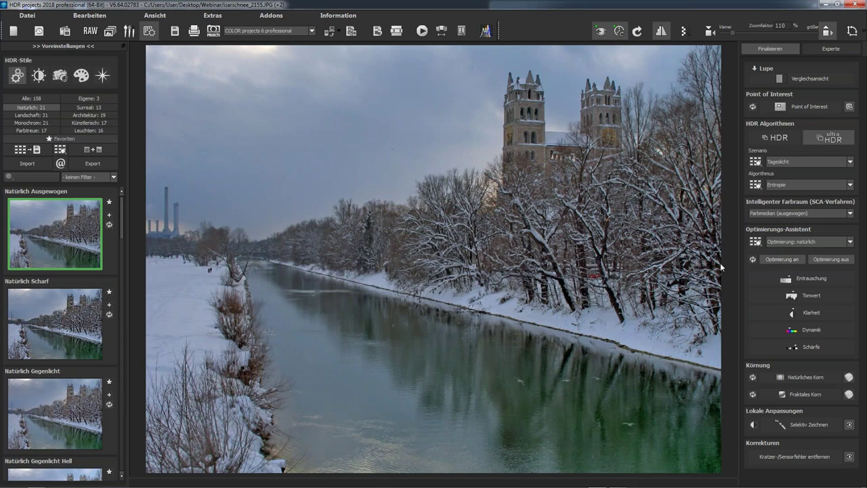
Step: Turn on the optimization assistant and apply the High key optimization to the river photo
click(782, 258)
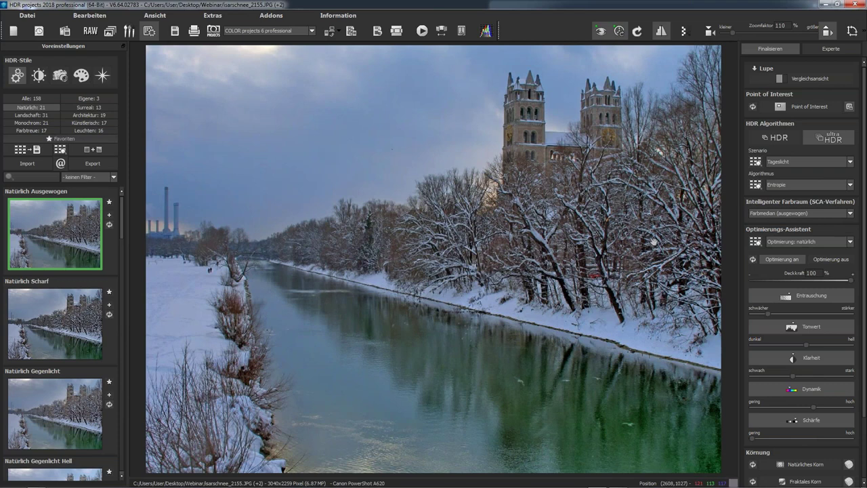
click(806, 242)
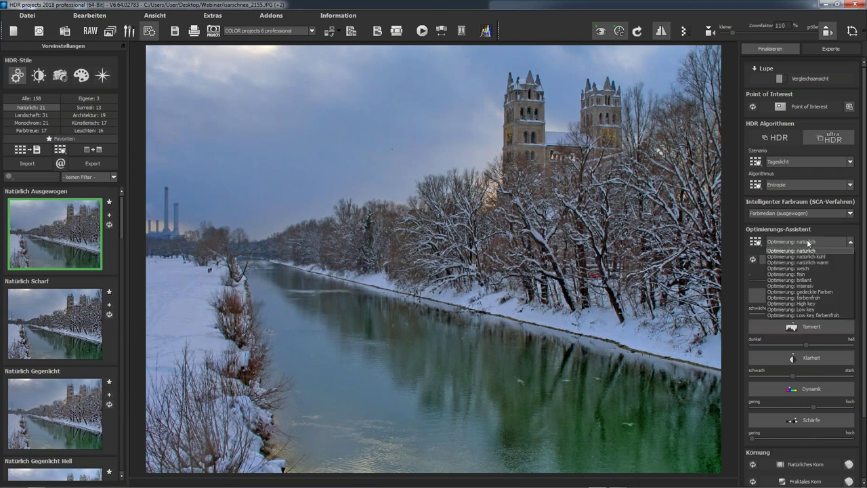
click(816, 304)
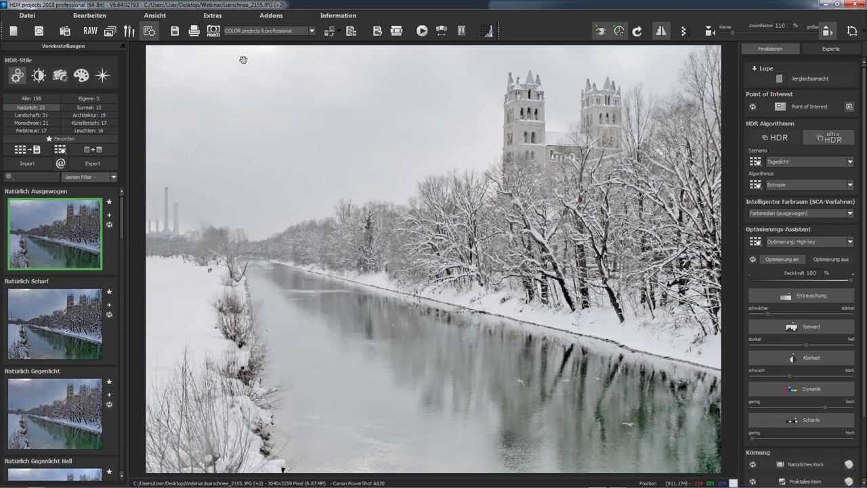
Step: Save the current result image uncropped as an 8-bit JPEG named __Zwischenbild in the Webinar folder
click(27, 14)
click(102, 138)
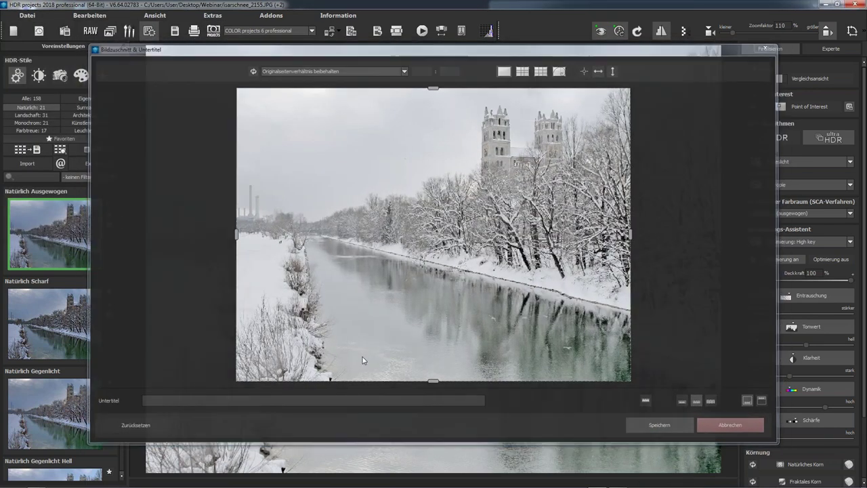
key(Return)
key(BackSpace)
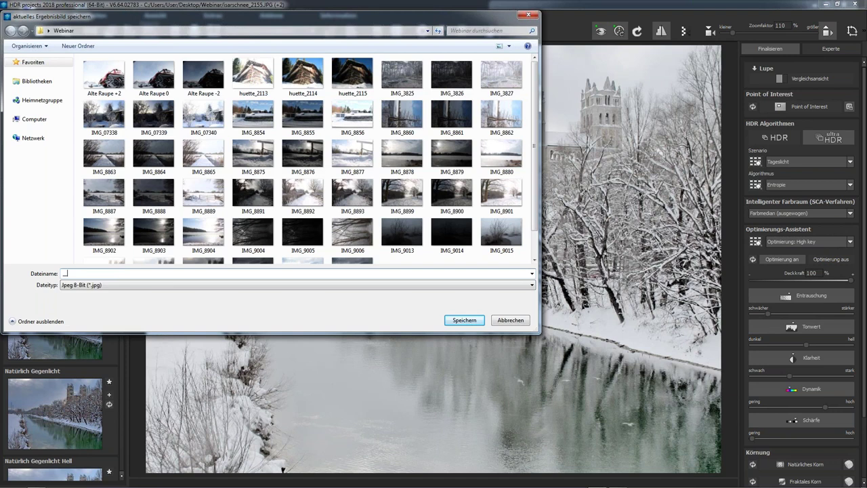
text(__Zwischenbild)
click(462, 321)
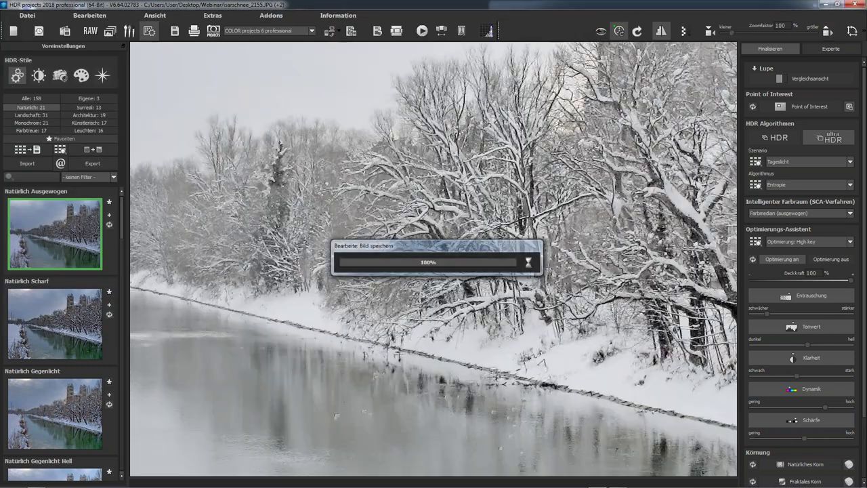
Step: Set the optimization assistant back to Optimierung: natürlich and turn the optimization off
click(820, 239)
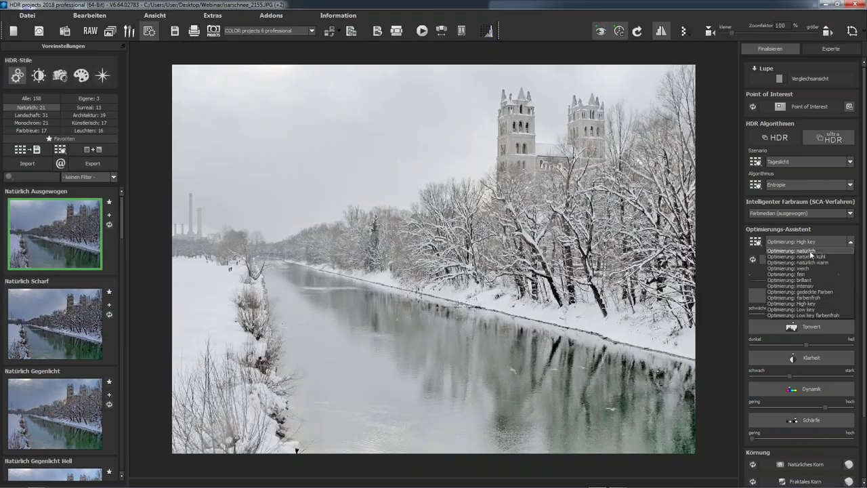
click(811, 251)
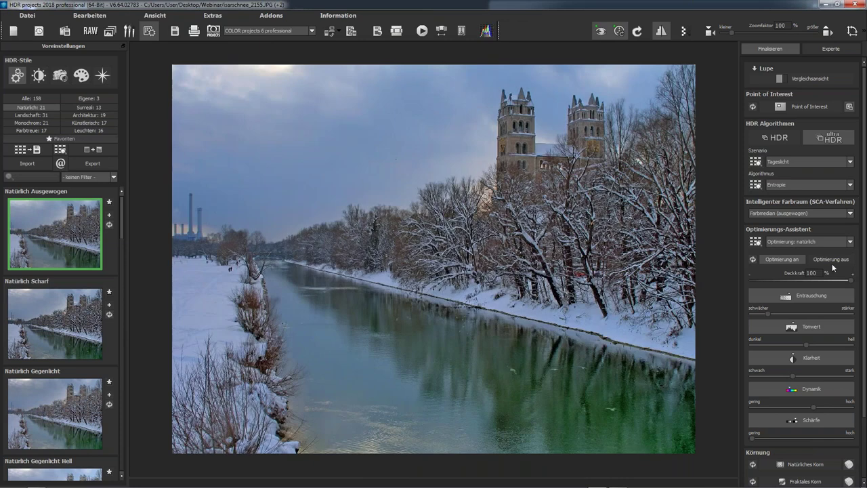
click(842, 264)
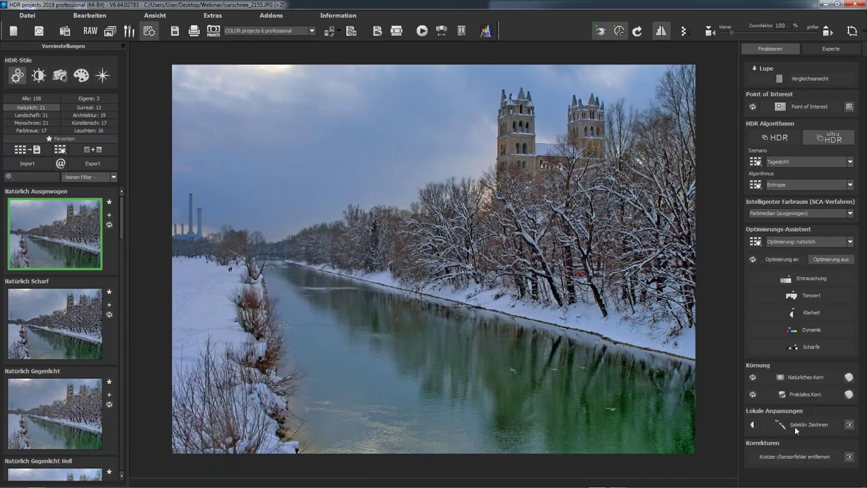
Step: Open selective drawing for the photo and activate Composing Maske 1
click(427, 369)
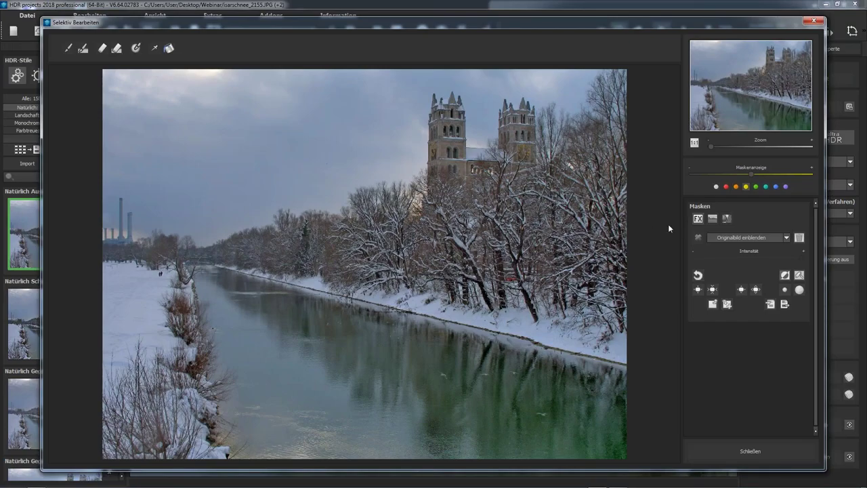
click(711, 218)
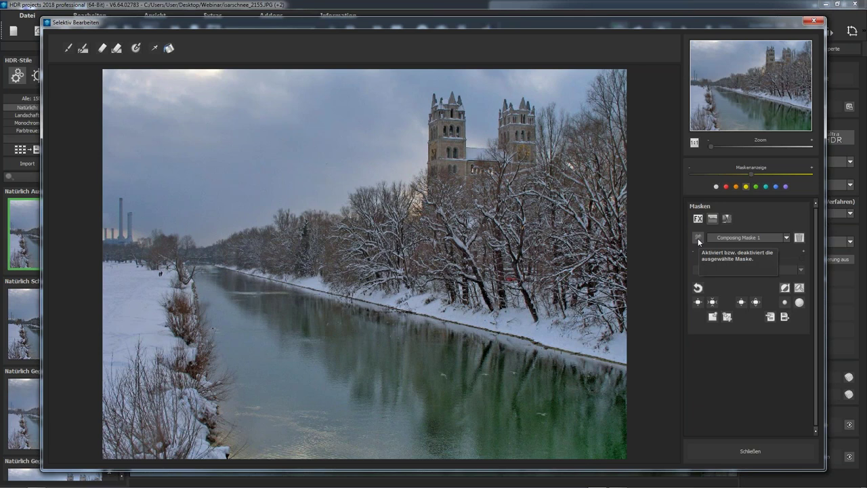
click(698, 238)
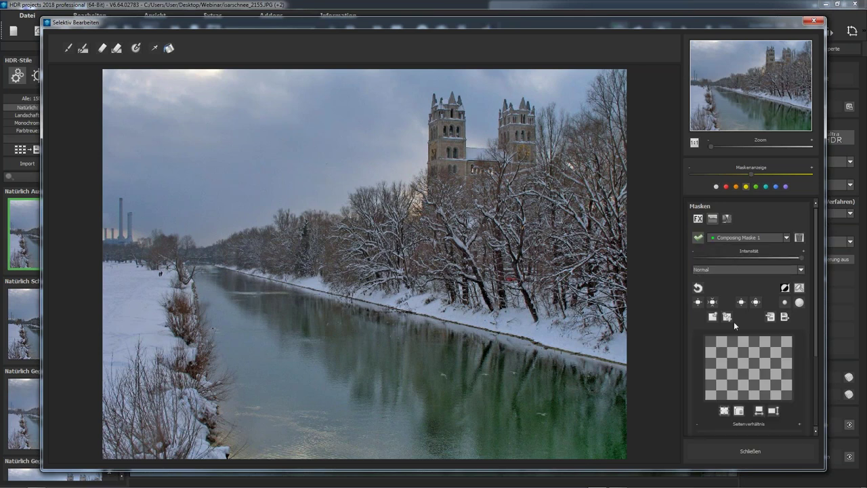
Step: Load the __Zwischenbild image from the Webinar folder into Composing Maske 1
scroll(817, 259, down, 3)
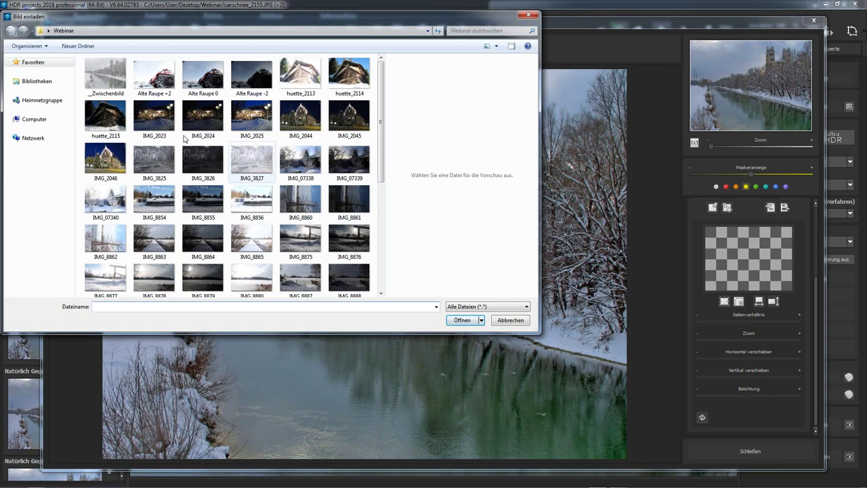
click(102, 81)
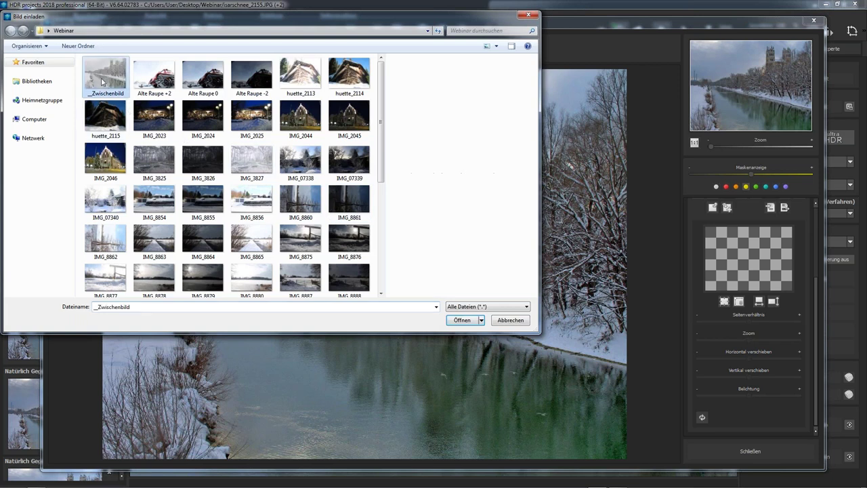
click(463, 321)
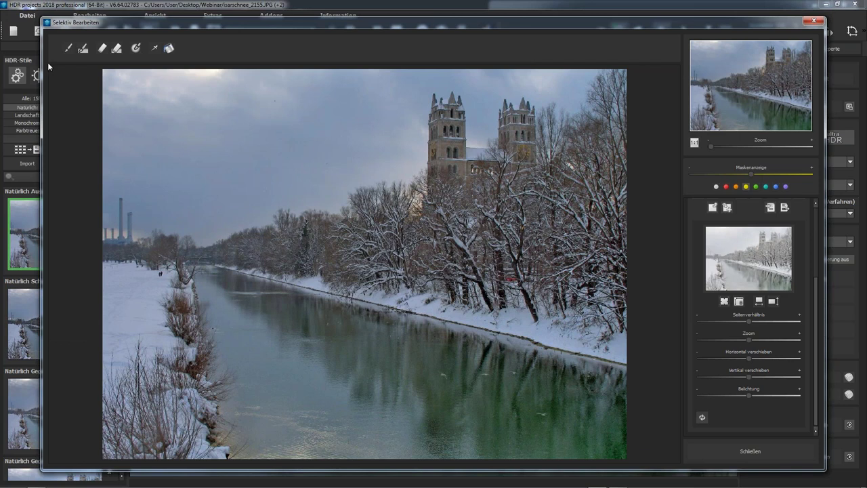
Step: Reduce the mask display to its minimum and brush the composited image in over the river and snowy bank
click(67, 50)
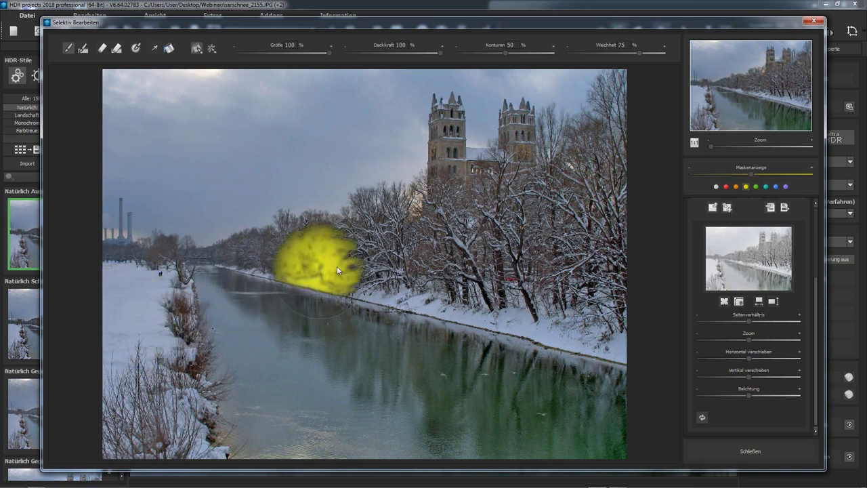
click(692, 174)
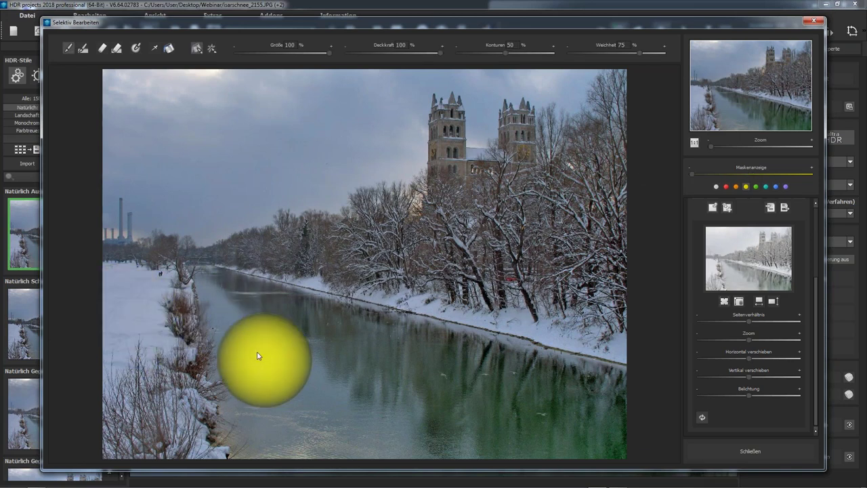
drag(248, 300, 306, 417)
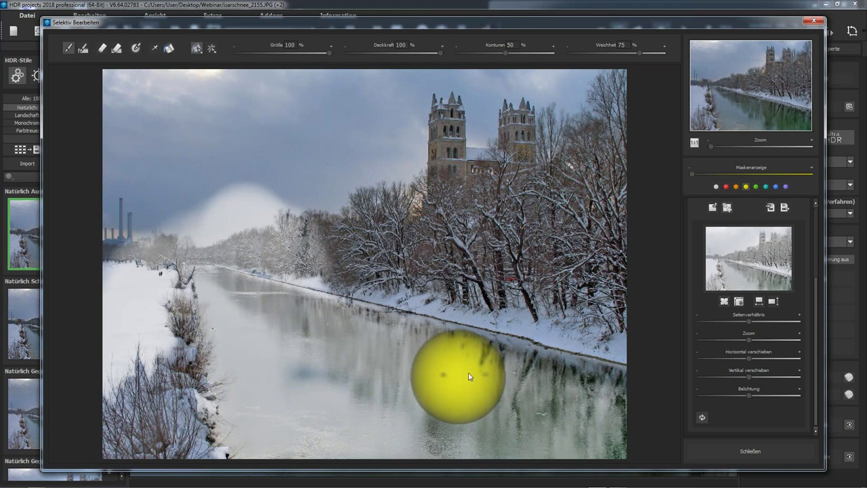
Step: Clear the painted mask and invert it so that the composited image covers the whole photo
drag(816, 296, 818, 248)
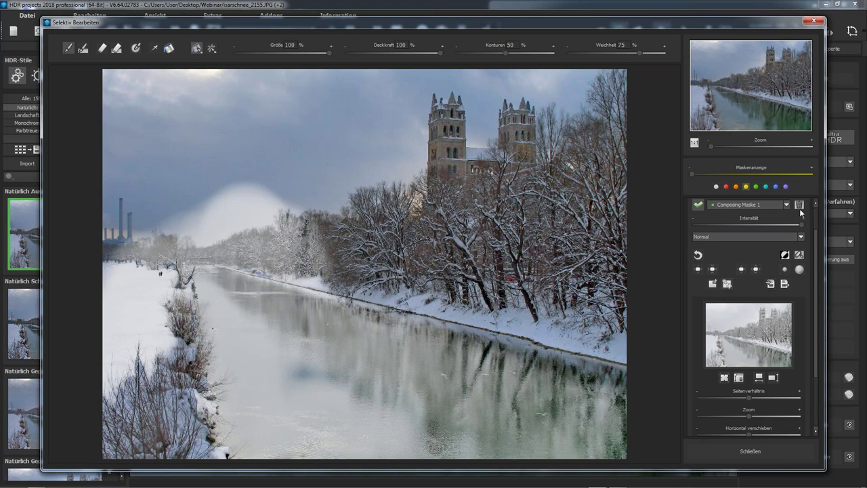
click(779, 274)
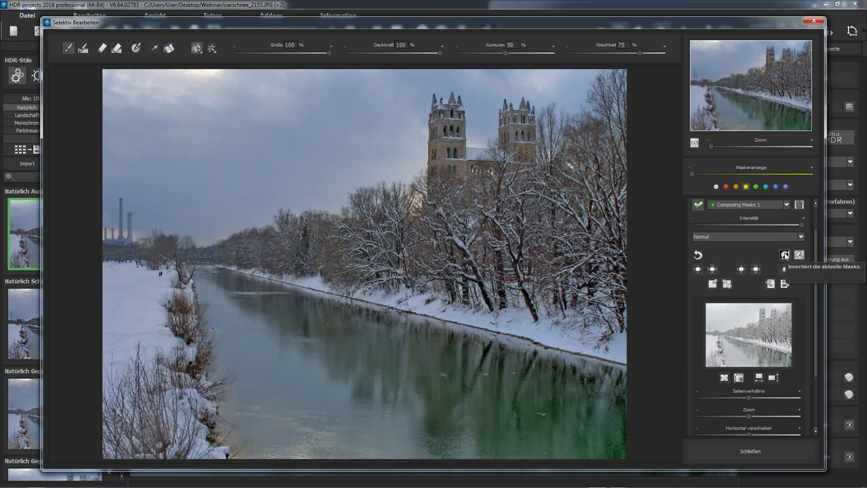
click(785, 255)
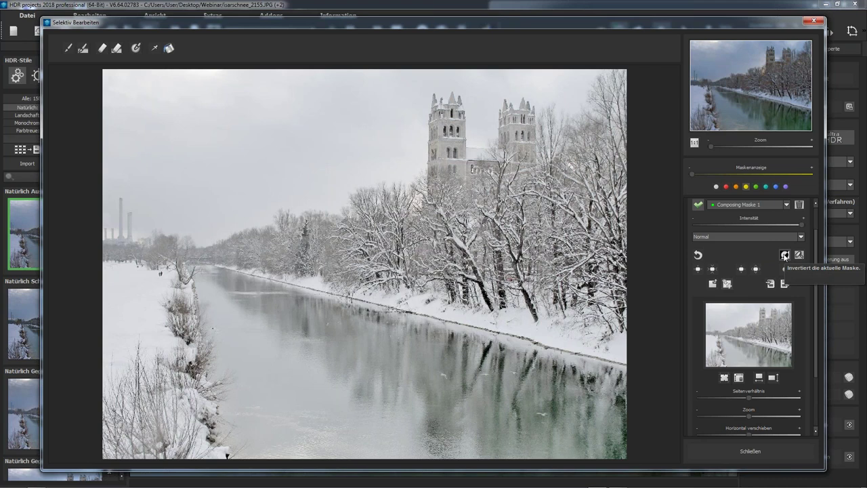
click(785, 256)
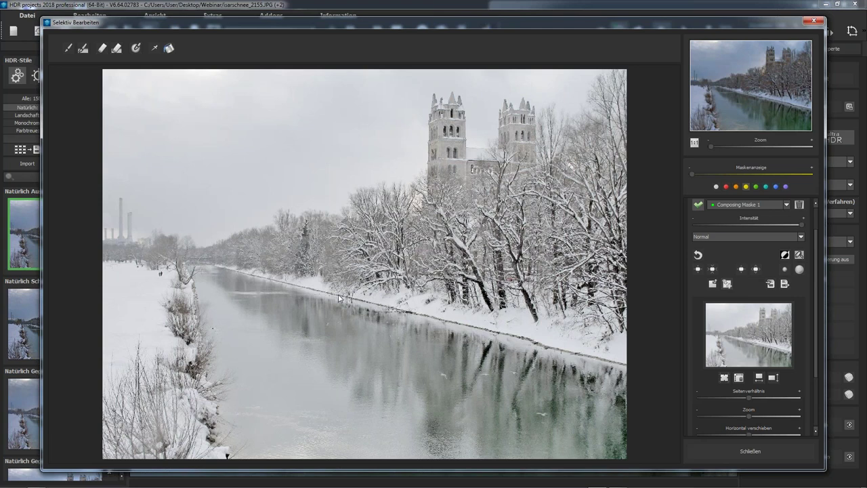
Step: Set Composing Maske 1 to the Negativ multiplizieren blend mode and reduce its intensity to about half
click(766, 237)
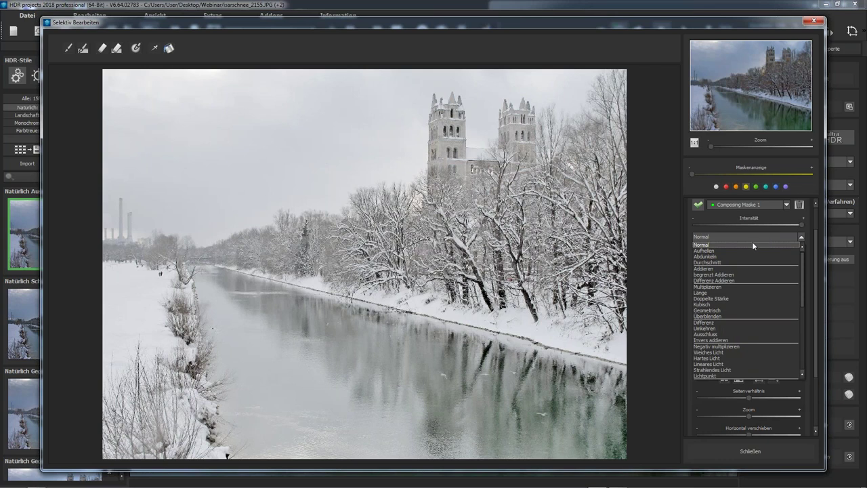
click(689, 354)
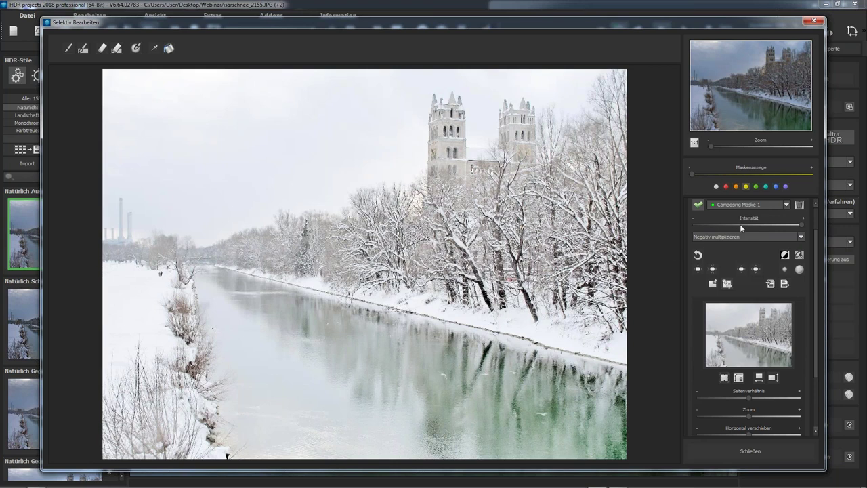
drag(745, 222, 753, 222)
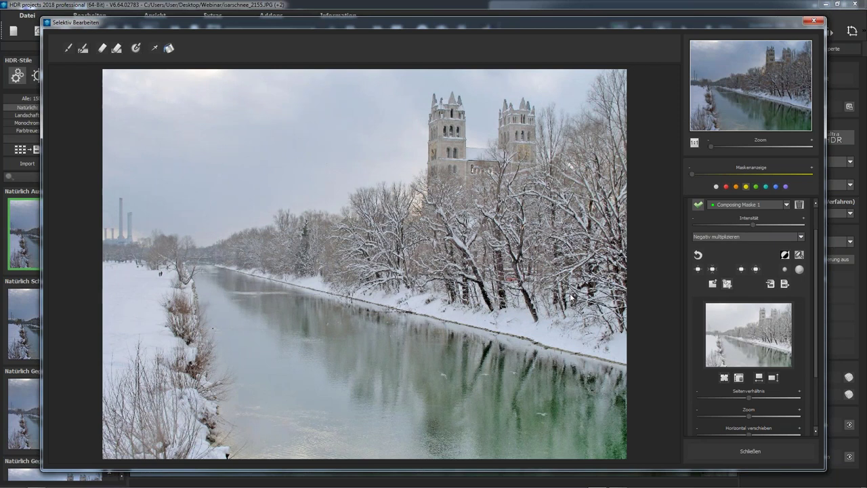
Step: Try the Multiplizieren blend mode on Composing Maske 1
click(736, 236)
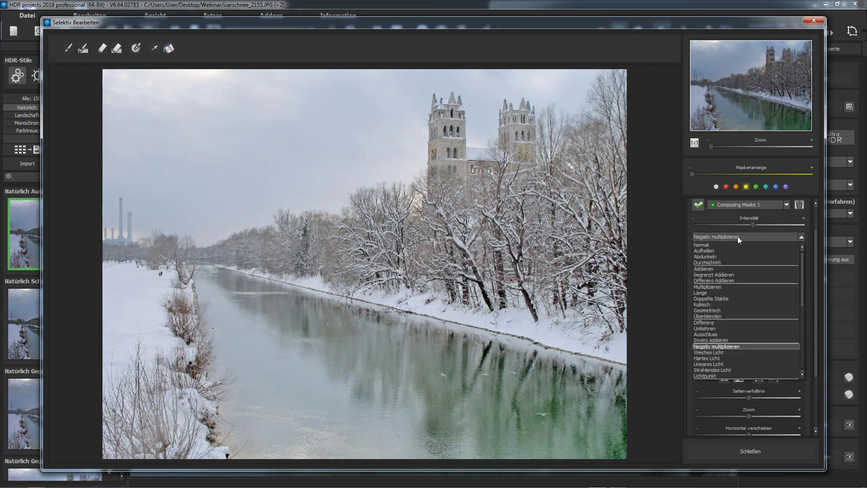
click(569, 363)
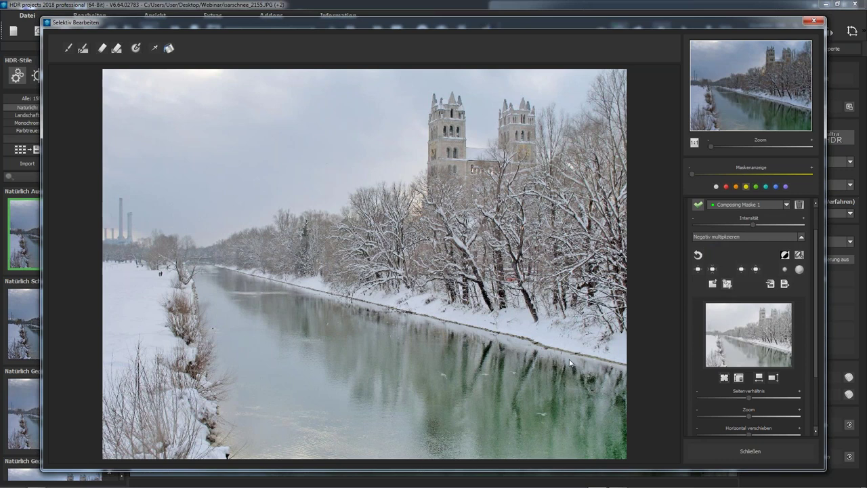
key(Up)
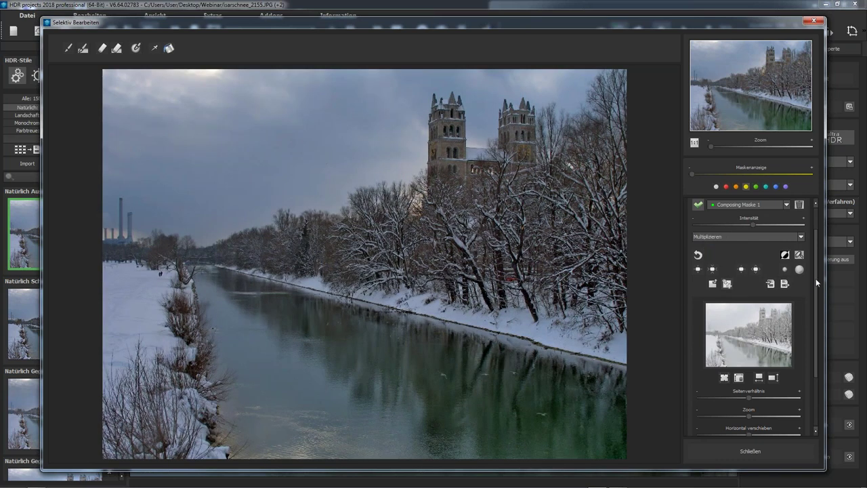
scroll(766, 281, down, 1)
scroll(717, 280, up, 2)
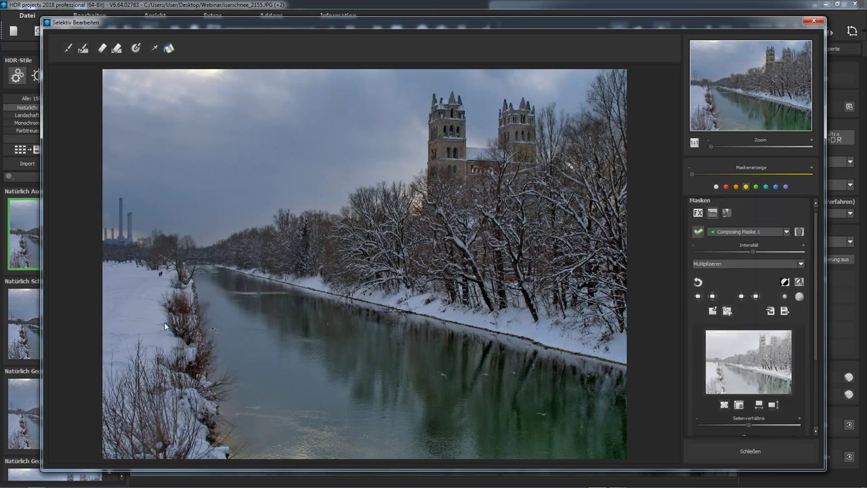
Step: Set the blend mode of Composing Maske 1 to Weiches Licht and switch the mask off and on to compare
click(737, 262)
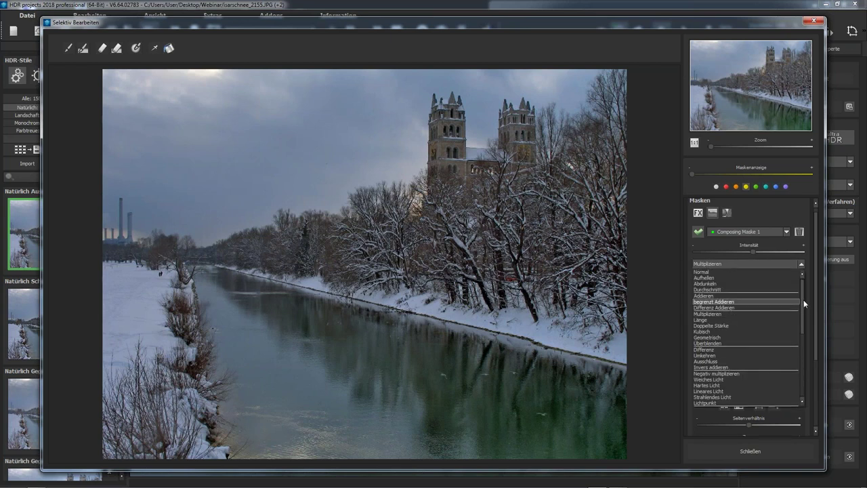
drag(804, 300, 803, 316)
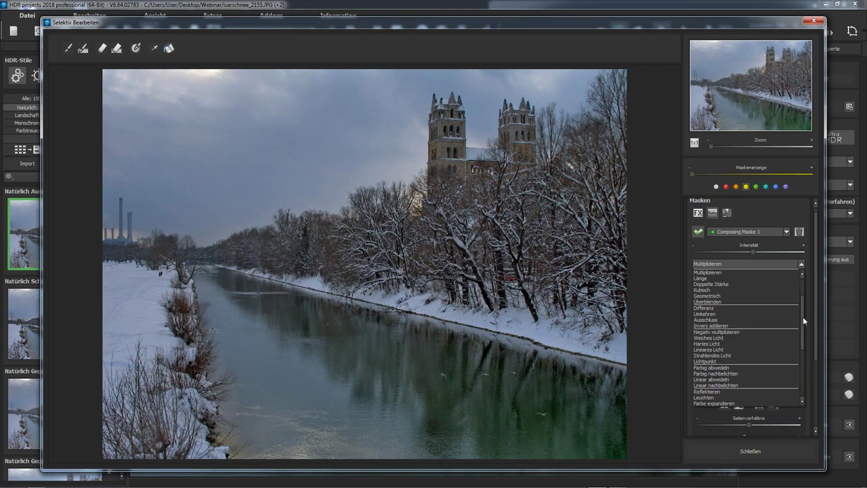
click(728, 338)
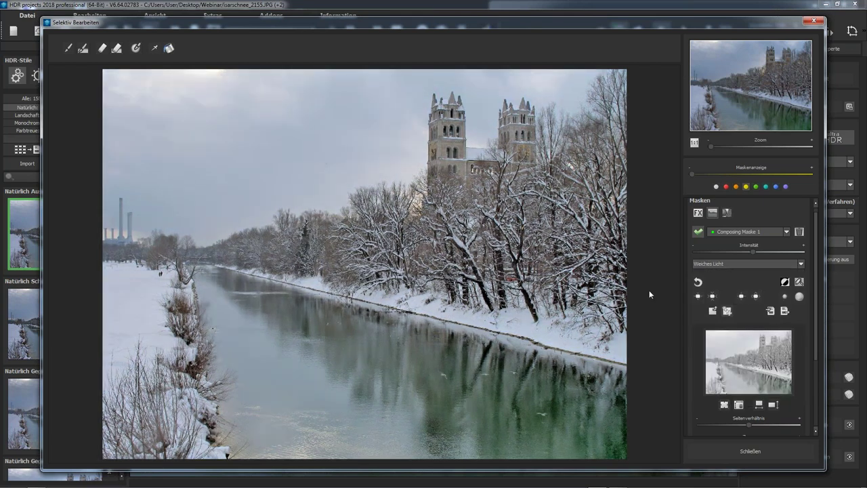
click(699, 232)
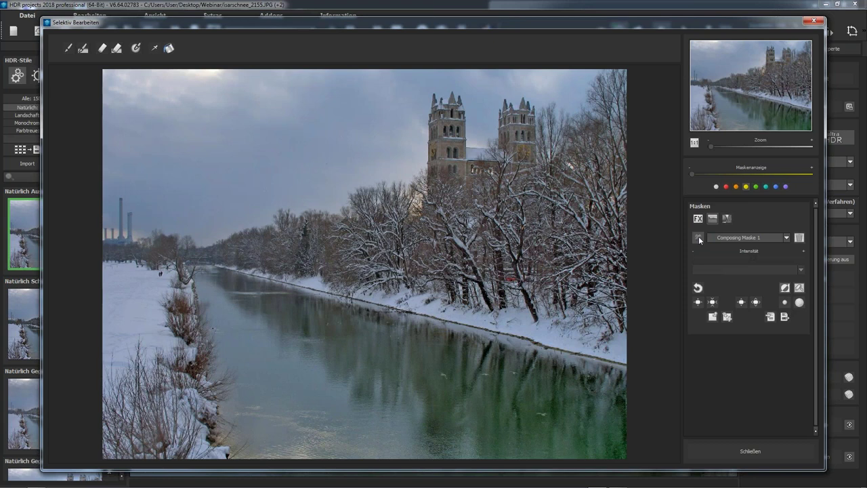
click(698, 236)
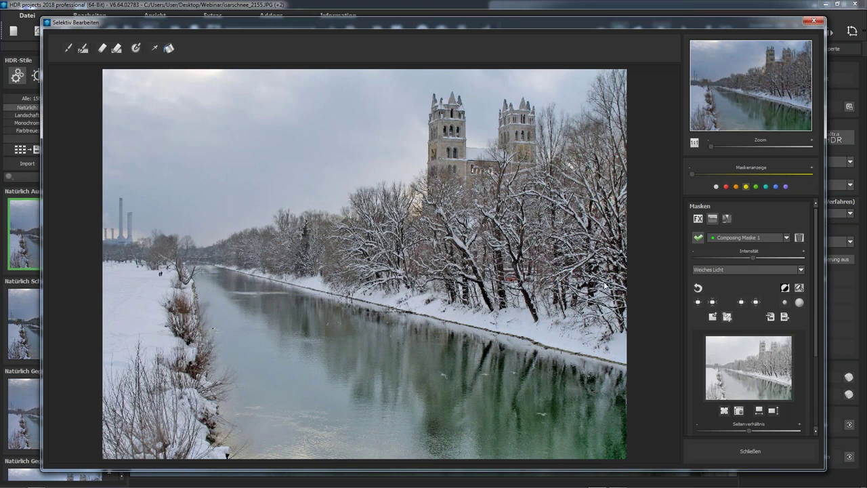
Step: Try the Negativ multiplizieren blend mode on Composing Maske 1 with a changed exposure of the composited image
click(723, 269)
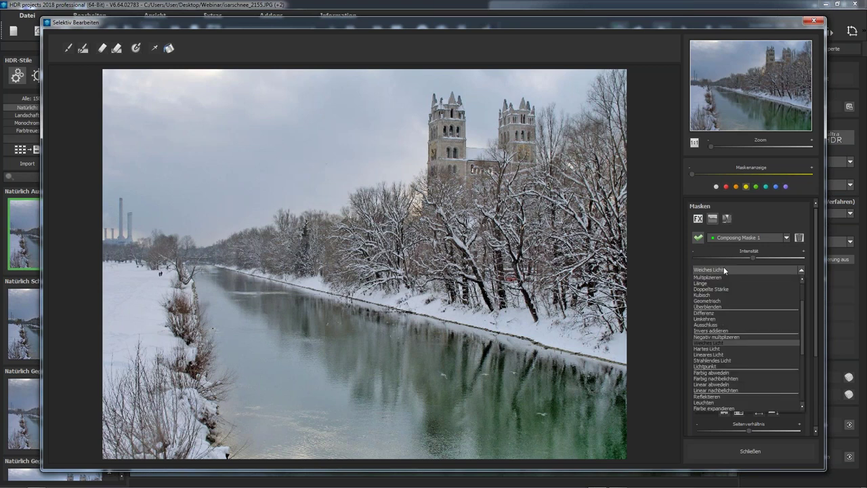
click(729, 338)
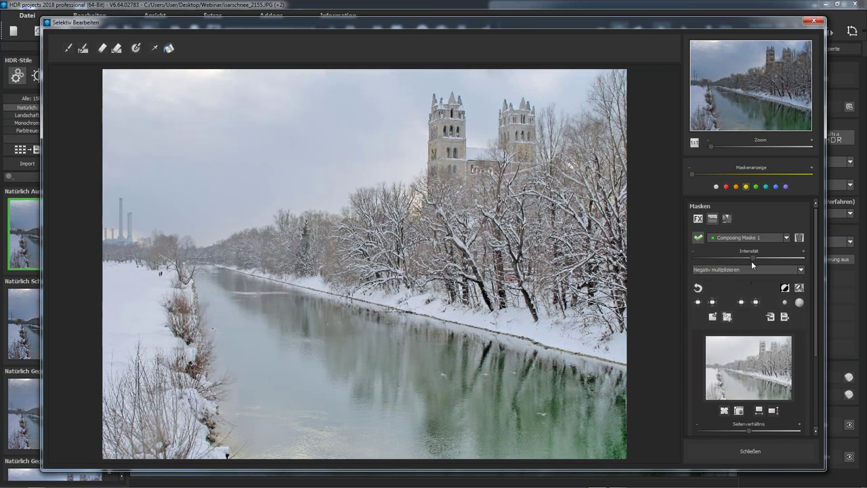
scroll(785, 325, down, 5)
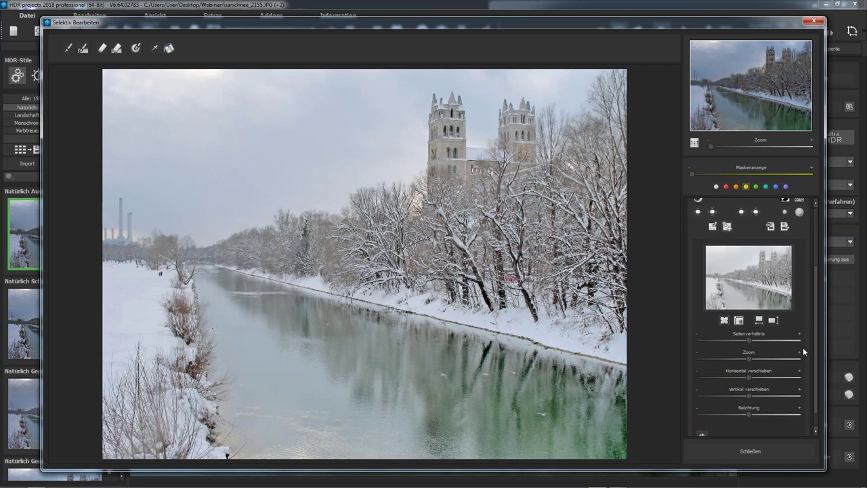
drag(725, 396, 717, 393)
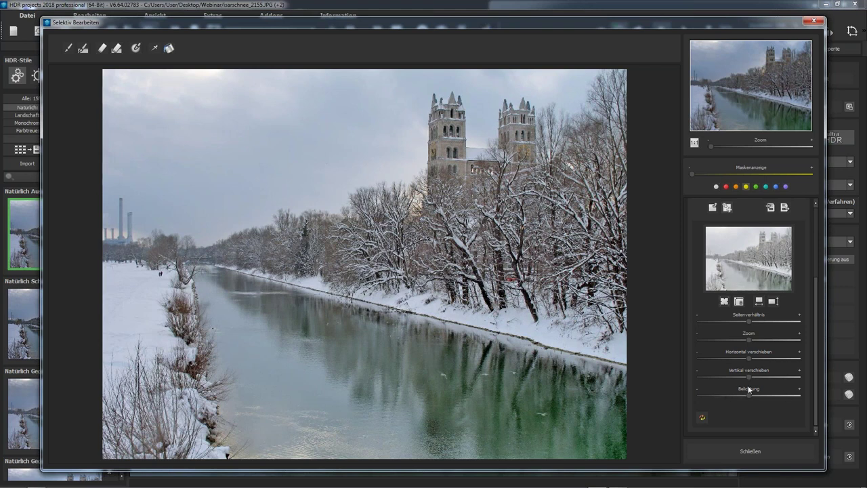
Step: Try the Invers addieren and Weiches Licht blend modes on Composing Maske 1
scroll(742, 319, up, 3)
click(739, 252)
click(727, 311)
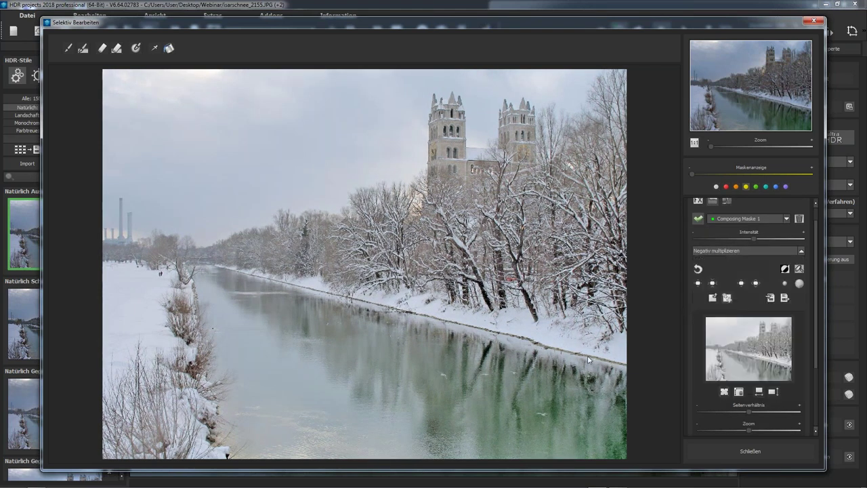
key(Down)
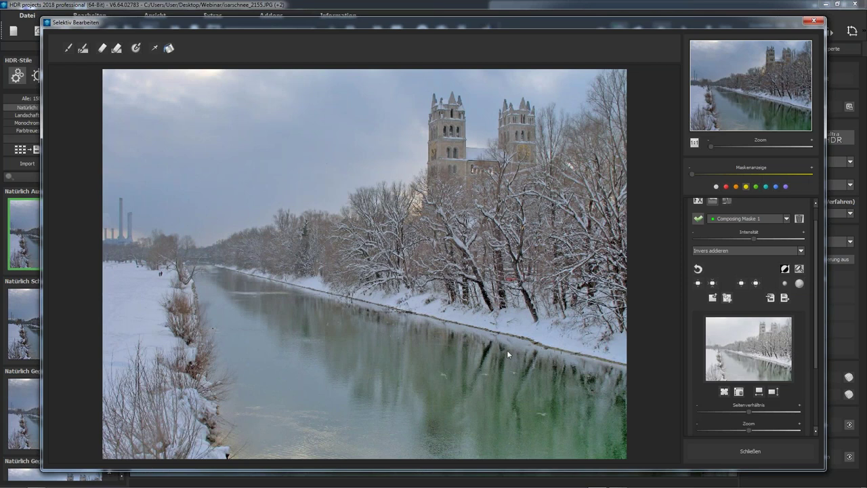
click(739, 250)
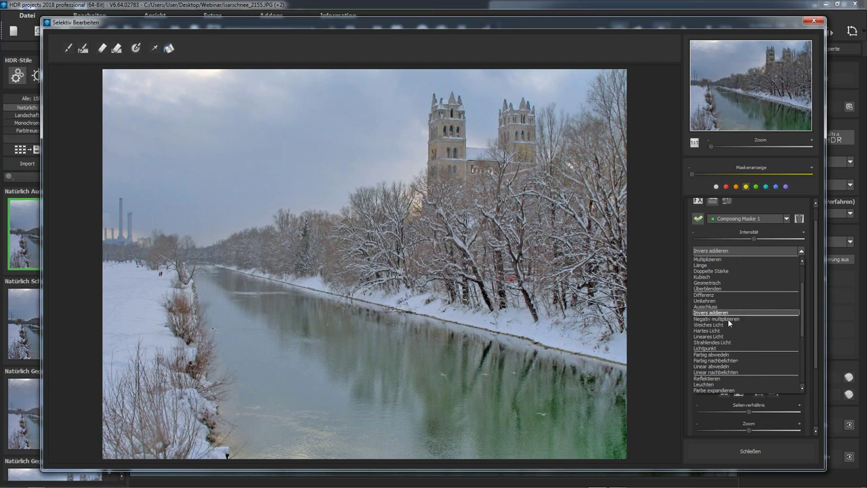
click(673, 327)
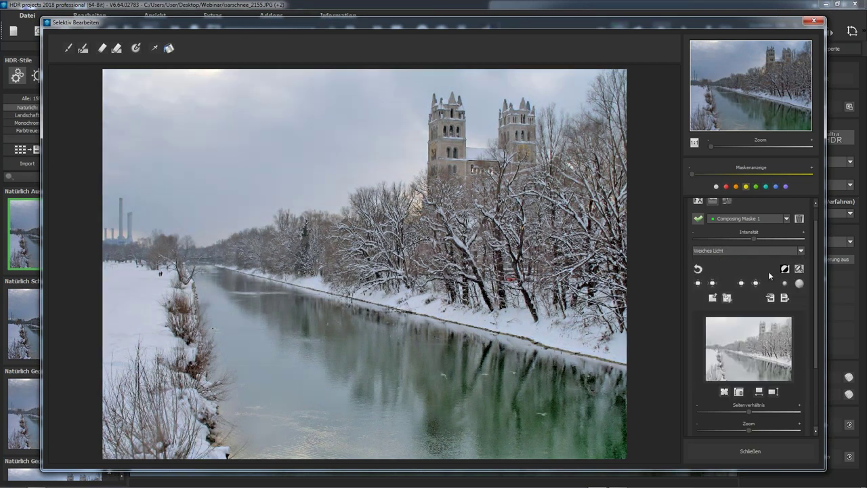
Step: Set the blend mode of Composing Maske 1 to Überblenden and close selective editing
click(735, 252)
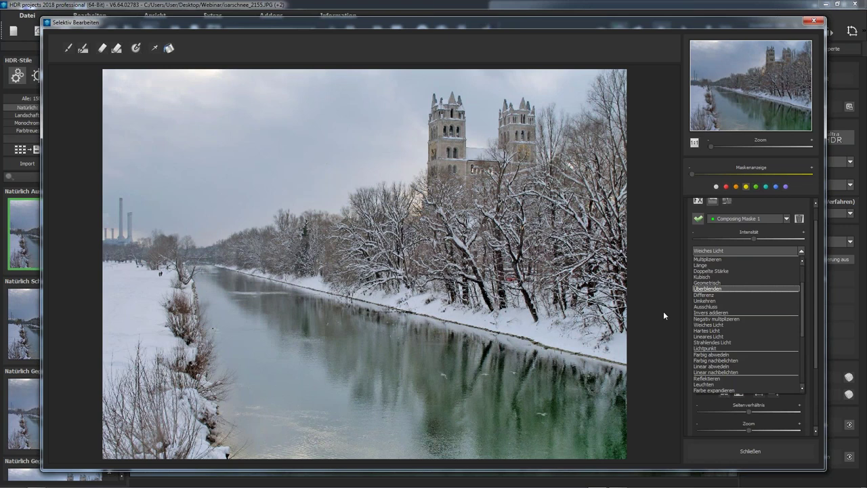
key(Return)
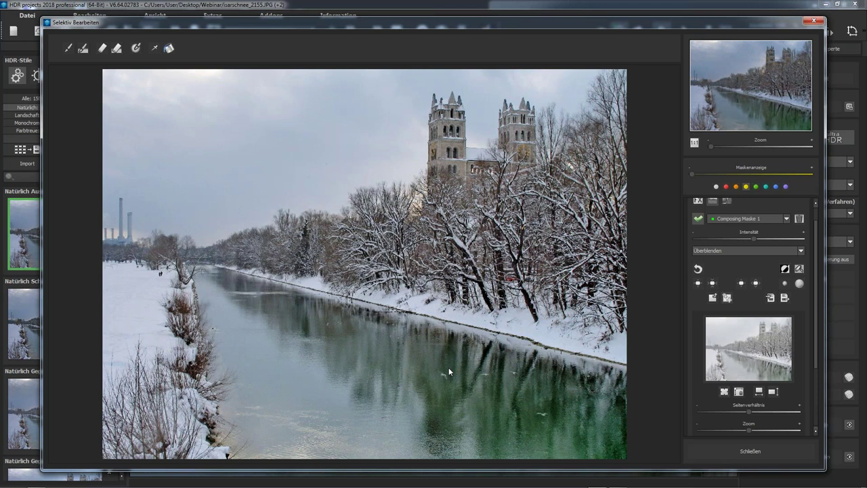
click(735, 249)
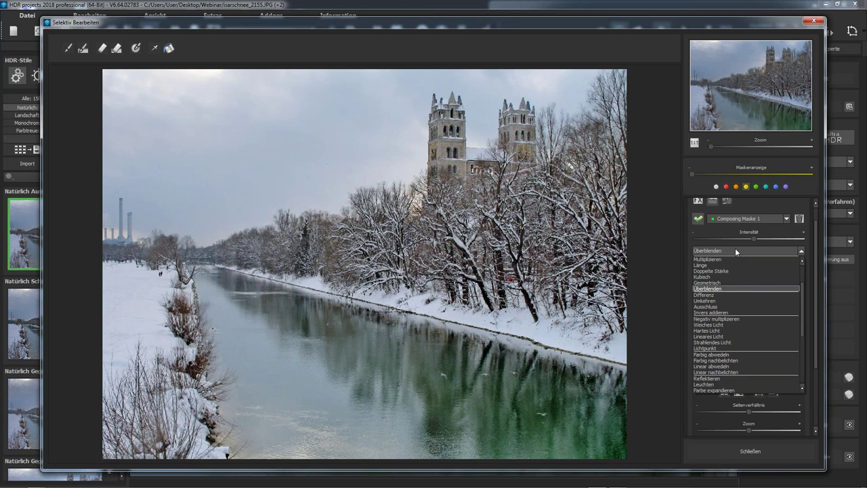
click(734, 248)
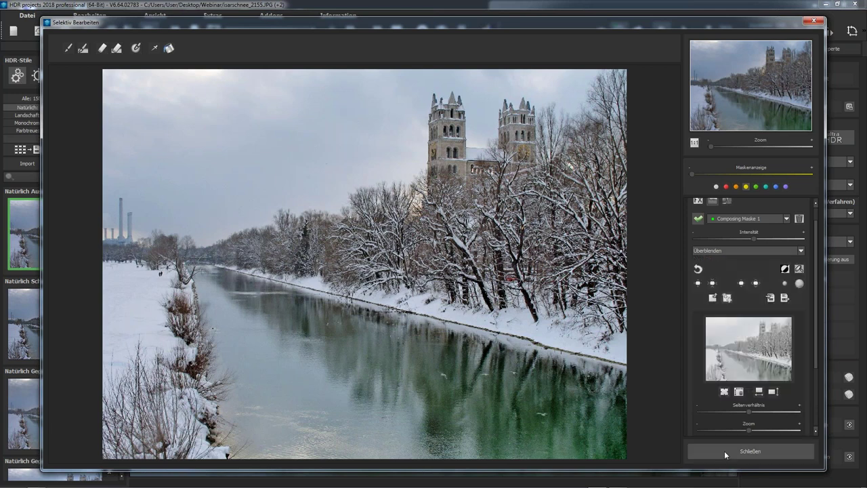
click(725, 451)
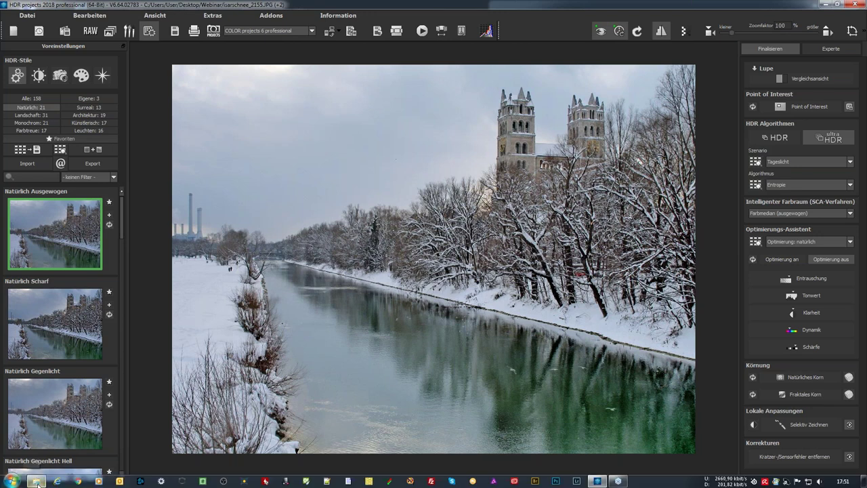
Step: Delete the intermediate image __Zwischenbild from the Webinar folder in Windows Explorer and return to HDR projects
click(38, 483)
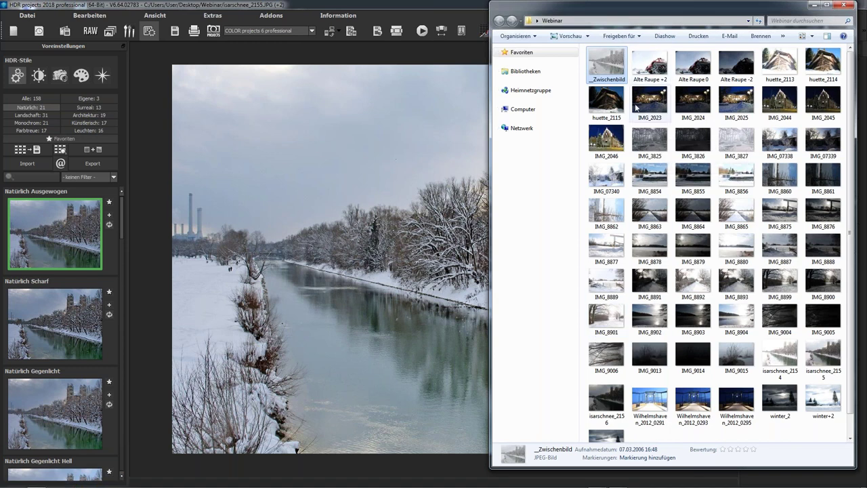
key(Delete)
key(Return)
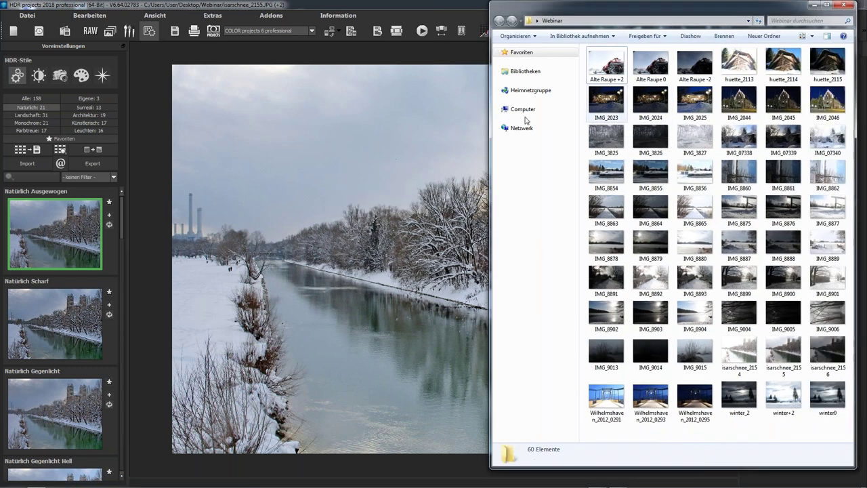
click(375, 222)
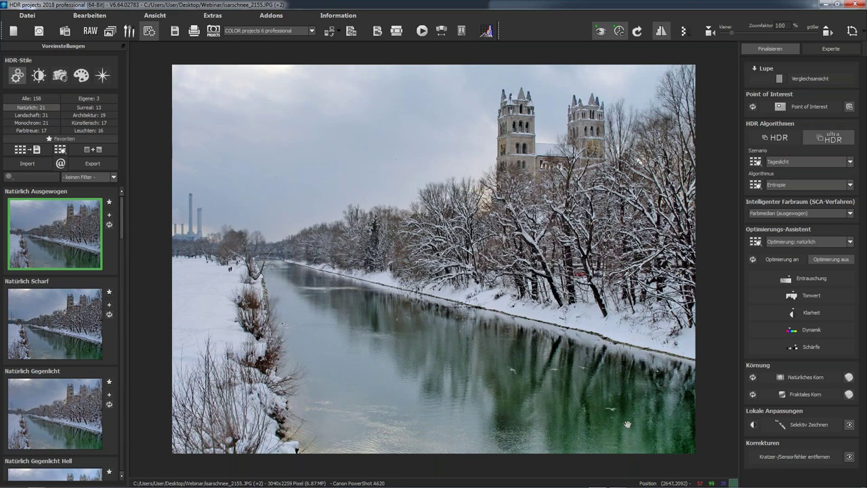
Step: Open the exposure series and view isarschnee_2154.JPG, isarschnee_2156.JPG and the fused HDR image with its fusion settings
click(111, 32)
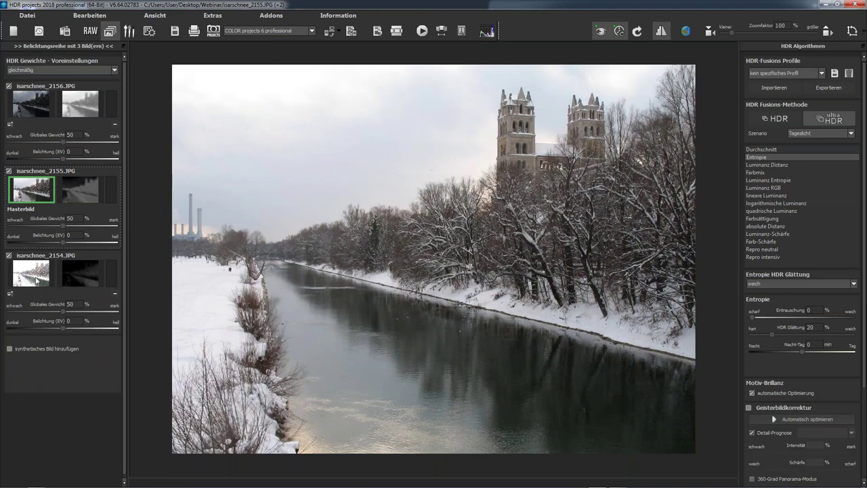
click(36, 278)
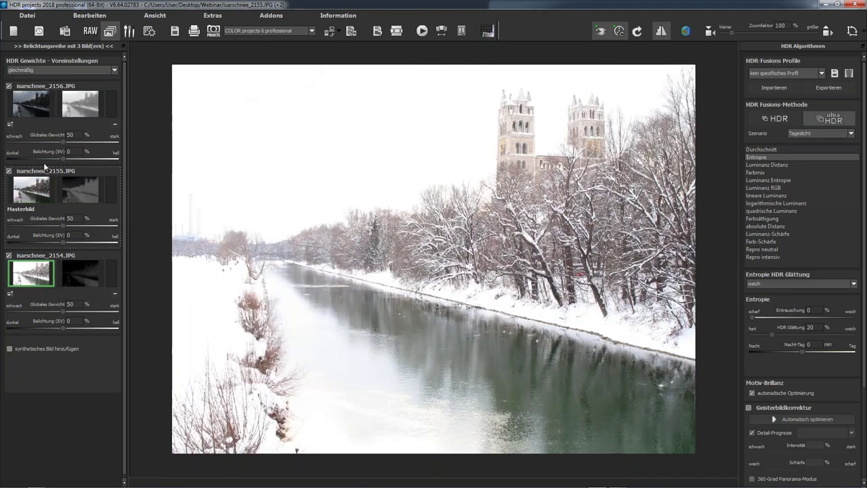
click(34, 106)
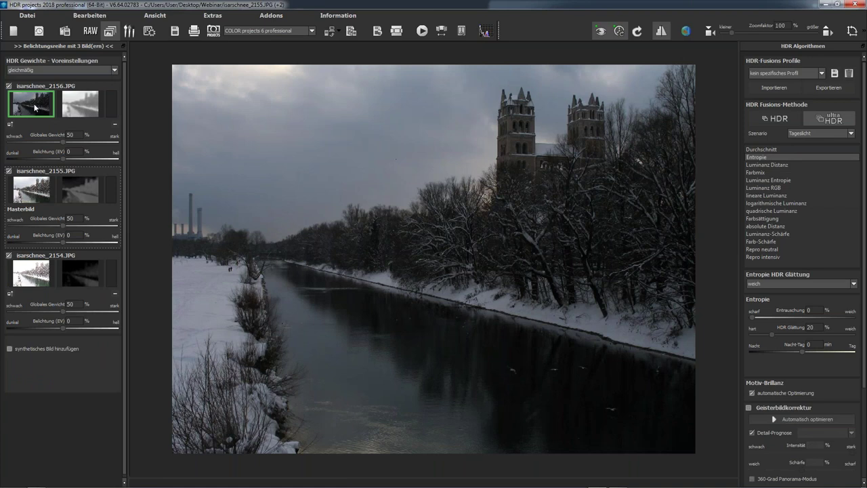
click(25, 105)
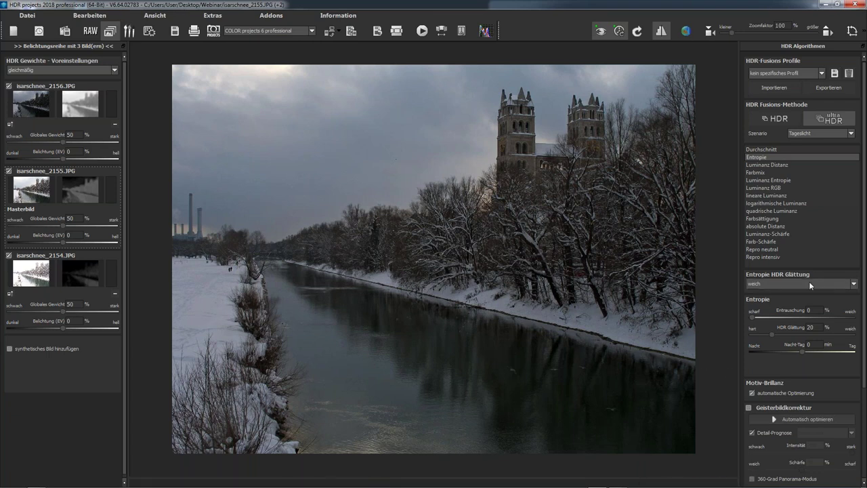
scroll(864, 260, down, 3)
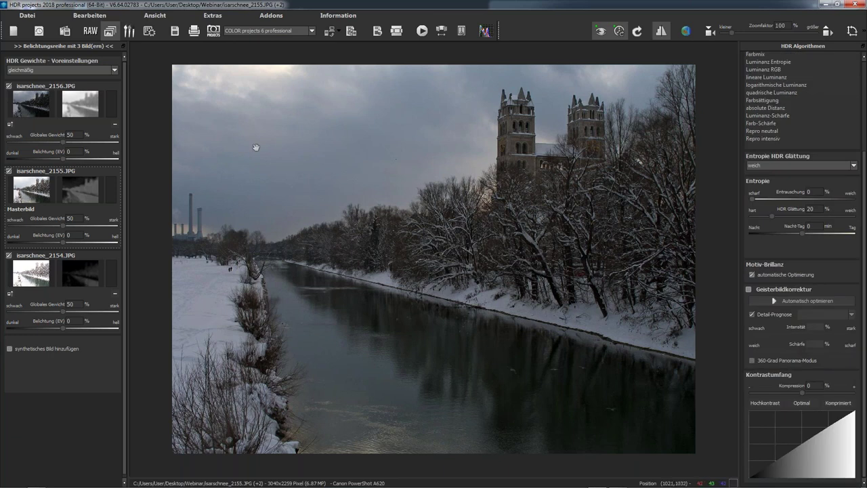
Step: Go back to the post-processed result and inspect the birds above the green river reflections up close
click(150, 31)
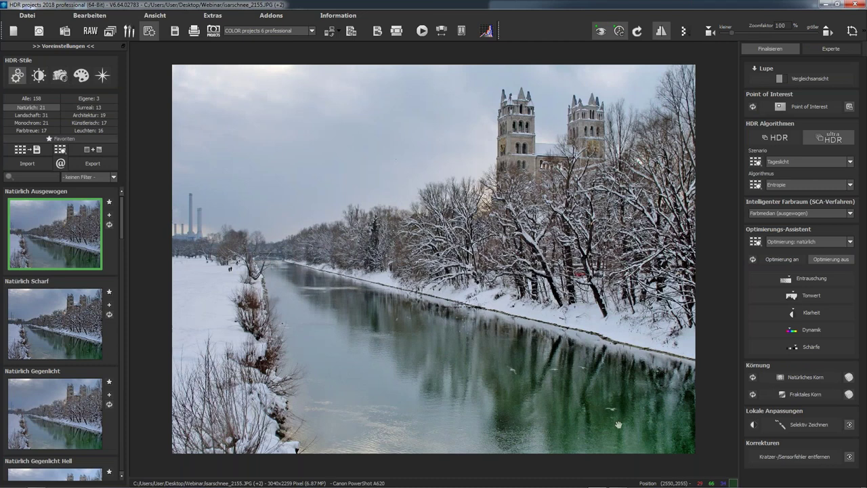
scroll(618, 425, up, 2)
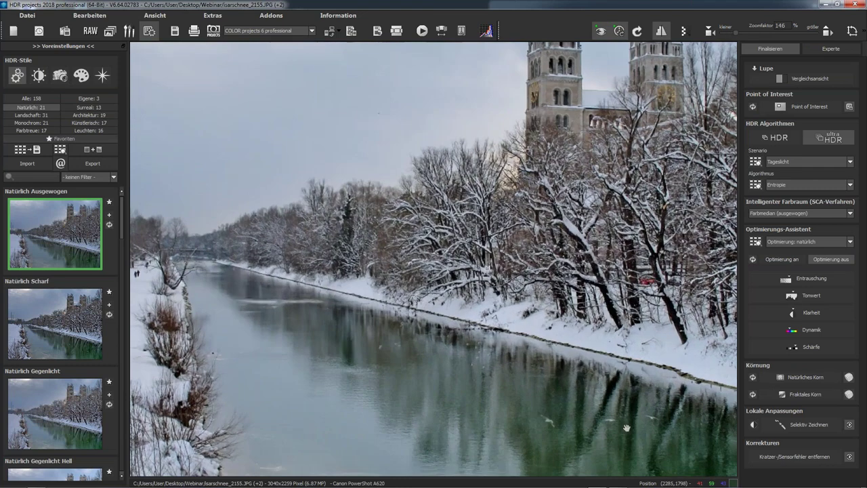
scroll(627, 428, up, 2)
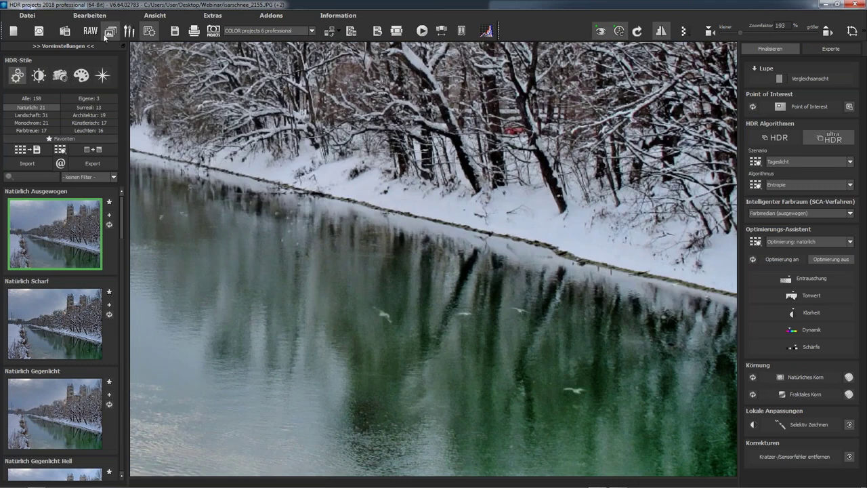
Step: Compare the birds over the river in the three single exposures and in the fused HDR image
click(109, 31)
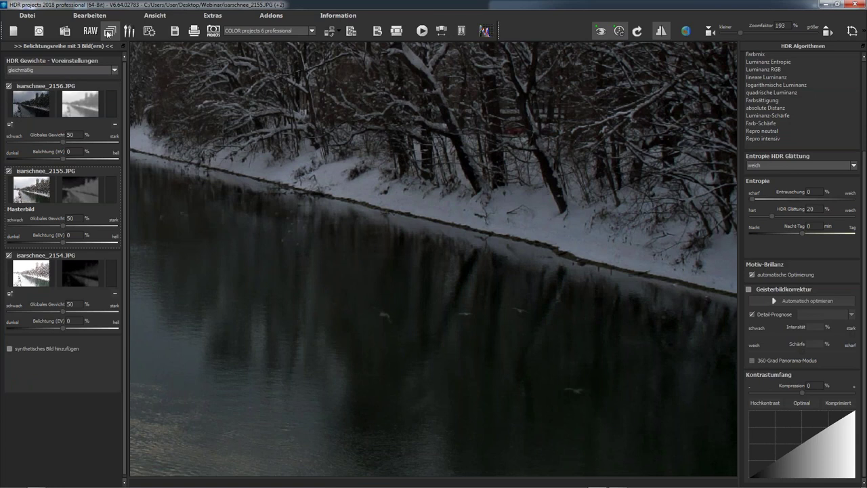
click(35, 102)
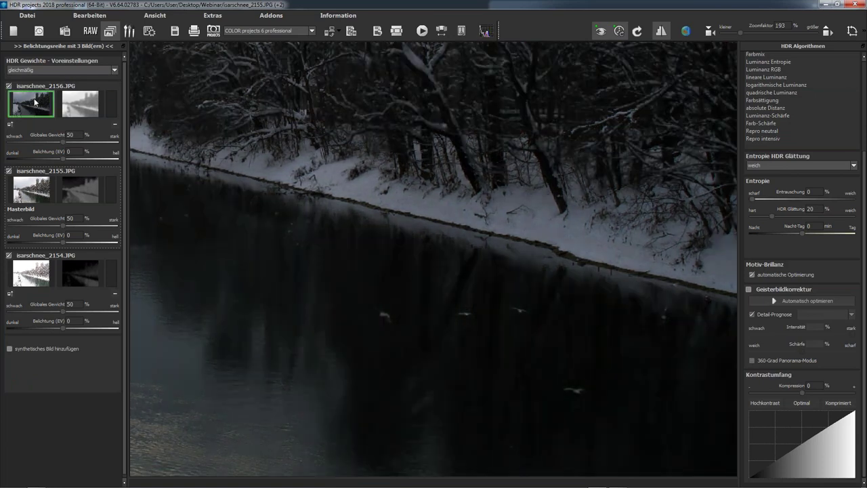
click(34, 191)
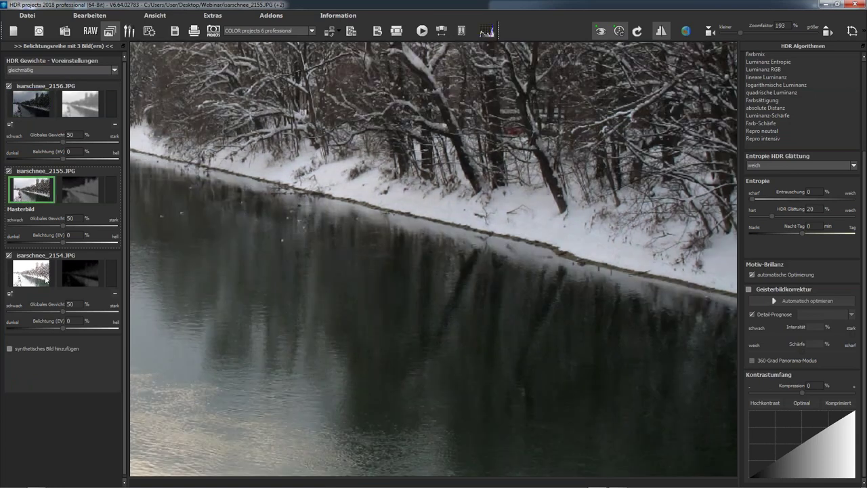
click(46, 279)
click(29, 191)
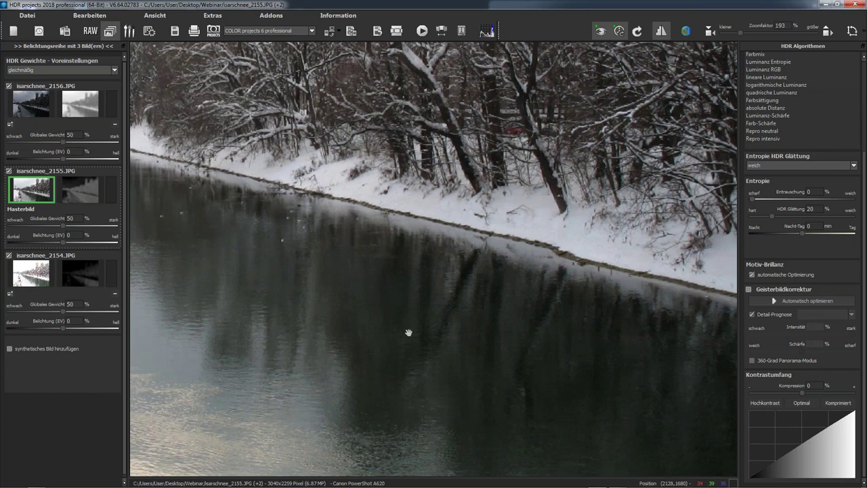
click(31, 274)
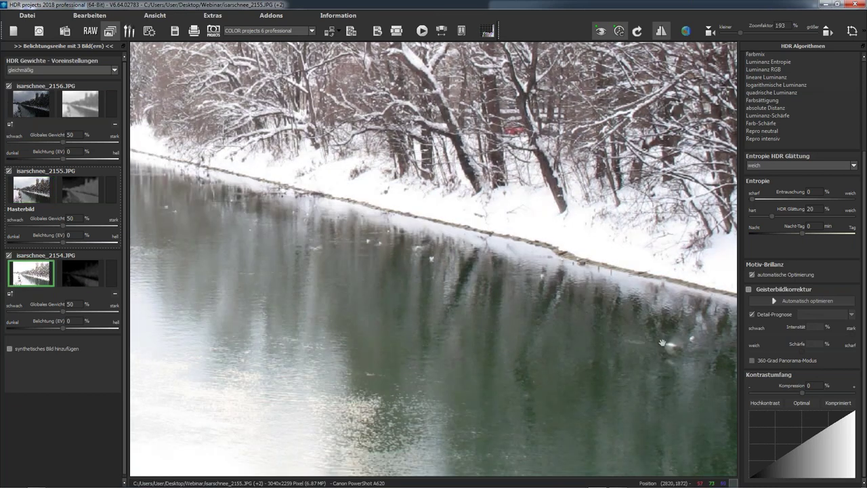
click(29, 105)
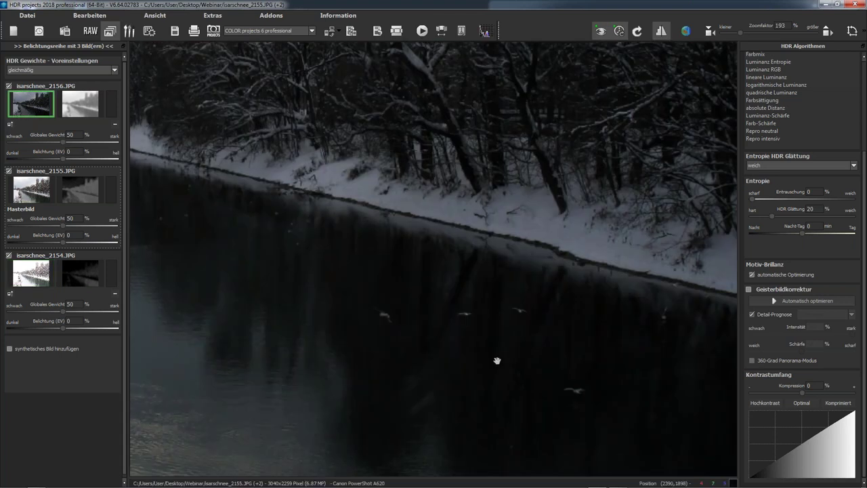
click(24, 100)
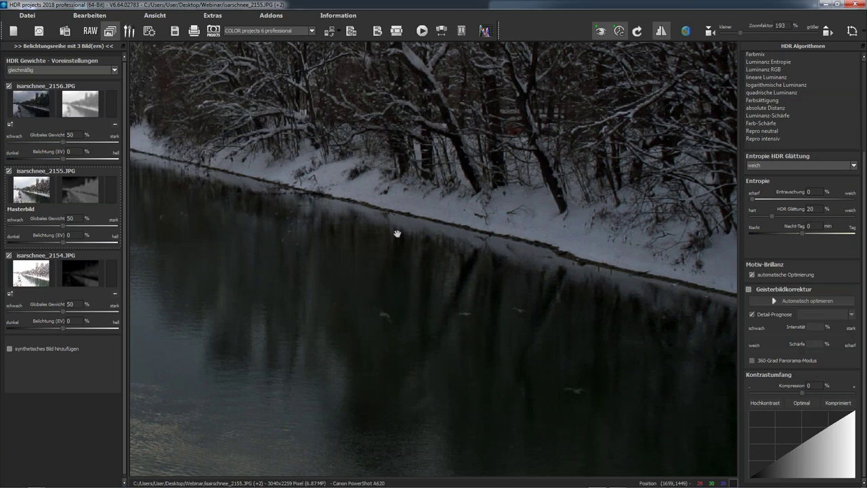
Step: Bring the birds on the river into close view and open the weight-painting tools for isarschnee_2156.JPG
scroll(560, 418, down, 3)
scroll(561, 416, up, 5)
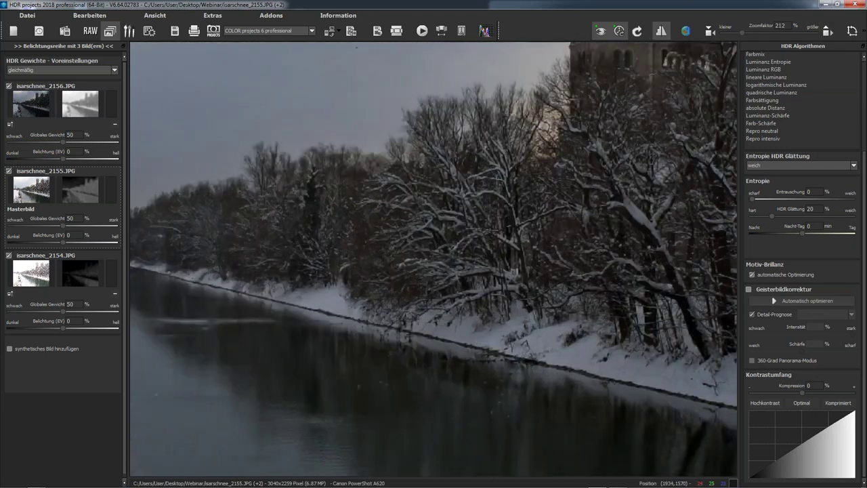
drag(561, 441, 483, 296)
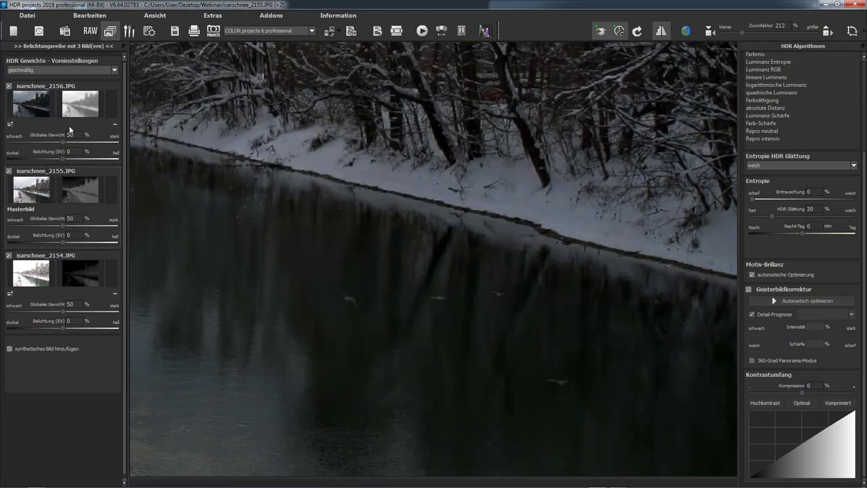
click(112, 105)
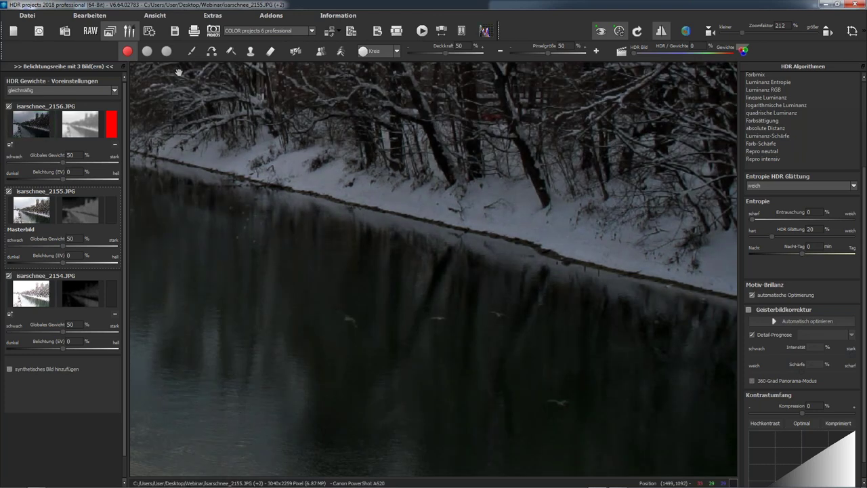
click(130, 31)
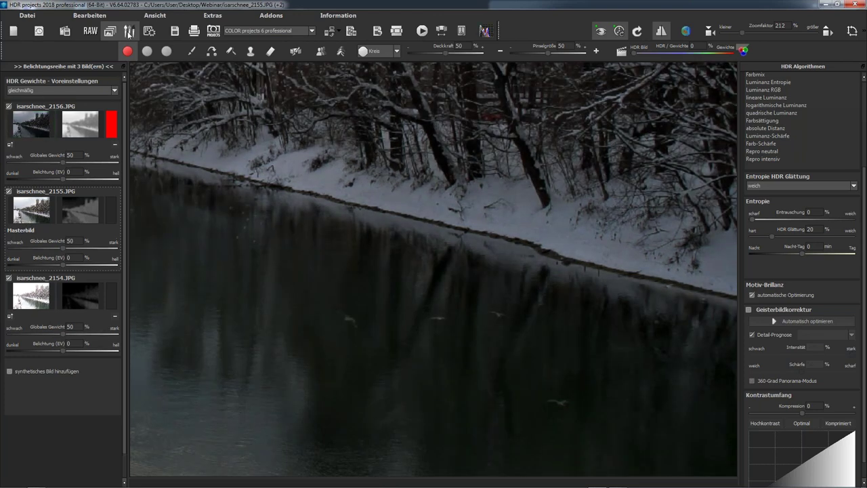
Step: Show the weighting matrix of isarschnee_2156.JPG across the whole picture, and return to the birds in the fused HDR image
click(129, 32)
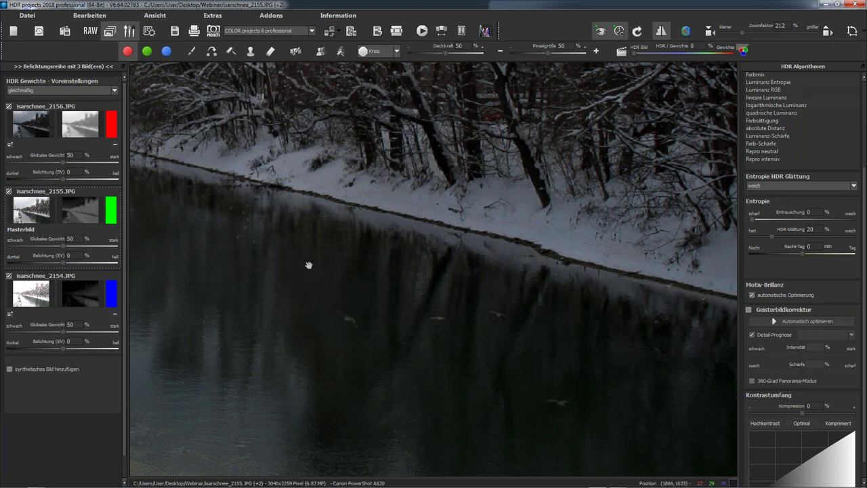
click(77, 124)
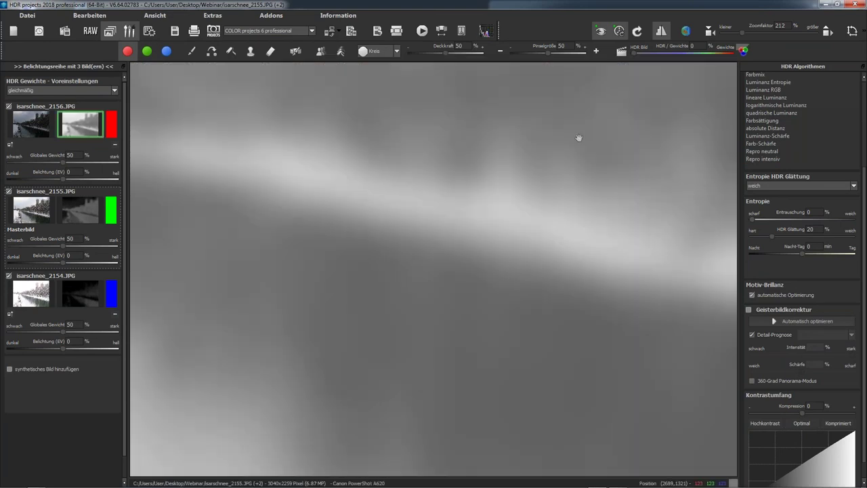
scroll(374, 258, down, 4)
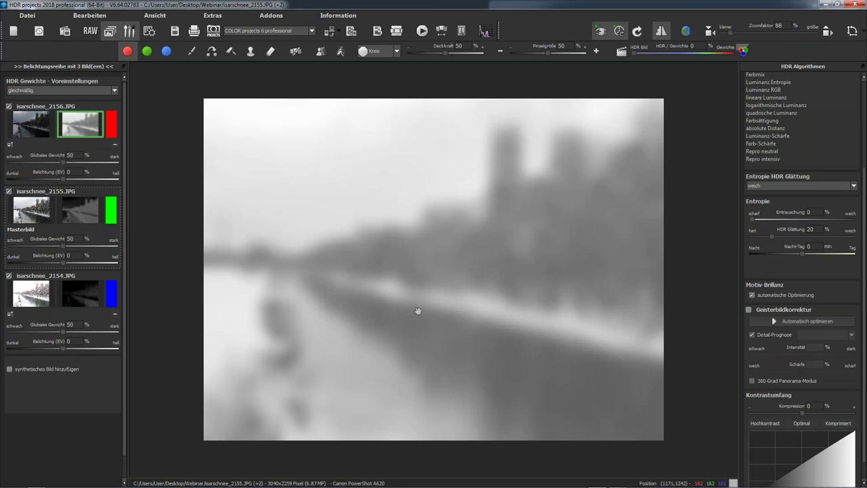
click(90, 122)
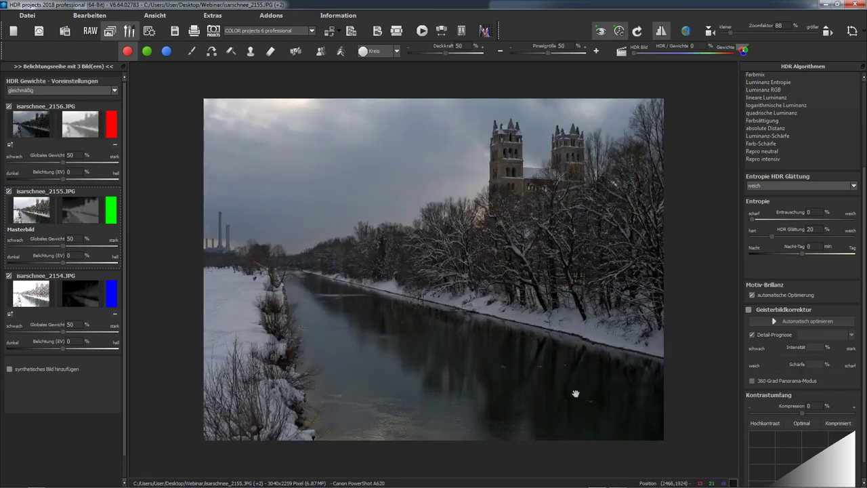
scroll(574, 393, up, 3)
scroll(446, 282, up, 5)
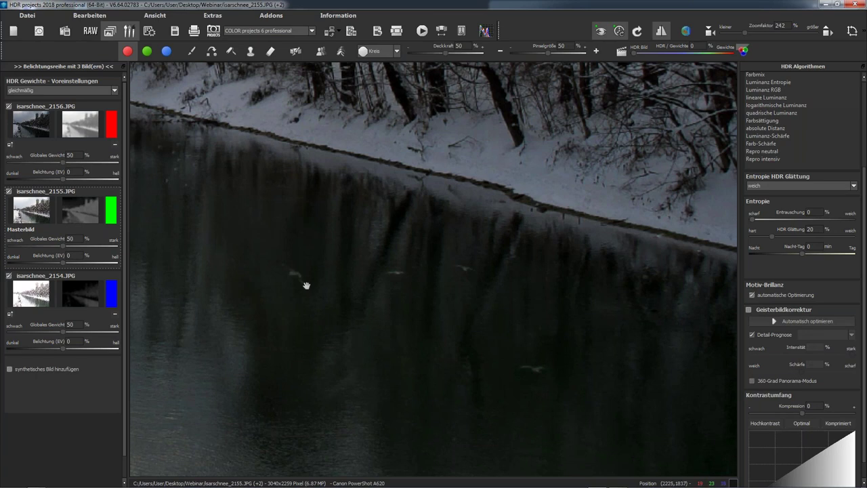
Step: Paint the weight of isarschnee_2156.JPG over the birds on the dark river at 50% opacity and 50% brush size
click(44, 132)
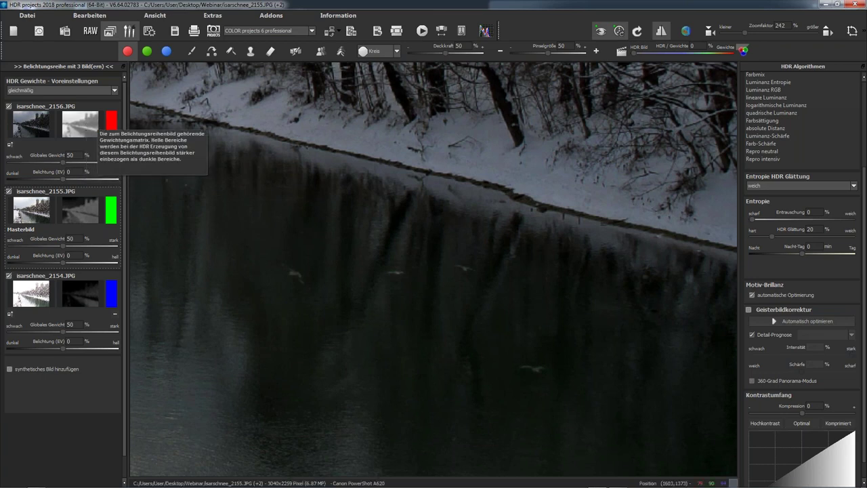
click(191, 51)
click(200, 227)
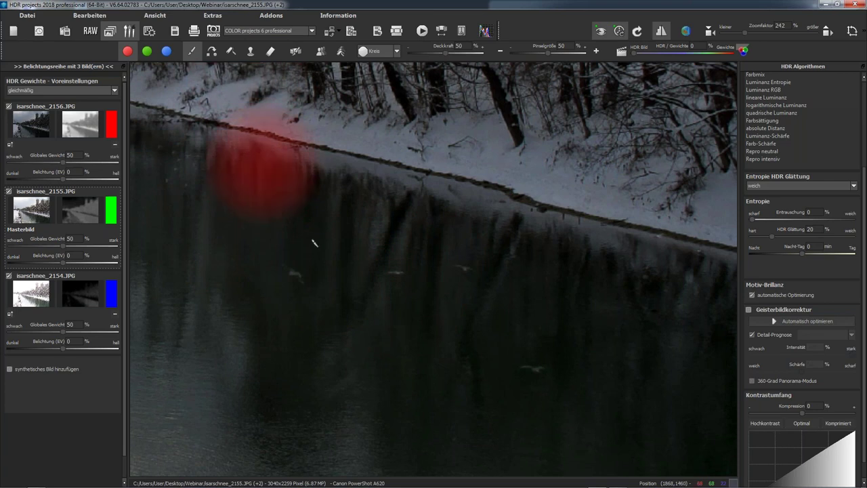
mouse_move(313, 242)
mouse_down()
mouse_move(308, 270)
mouse_move(427, 270)
mouse_move(473, 296)
mouse_move(496, 295)
mouse_move(537, 357)
mouse_up()
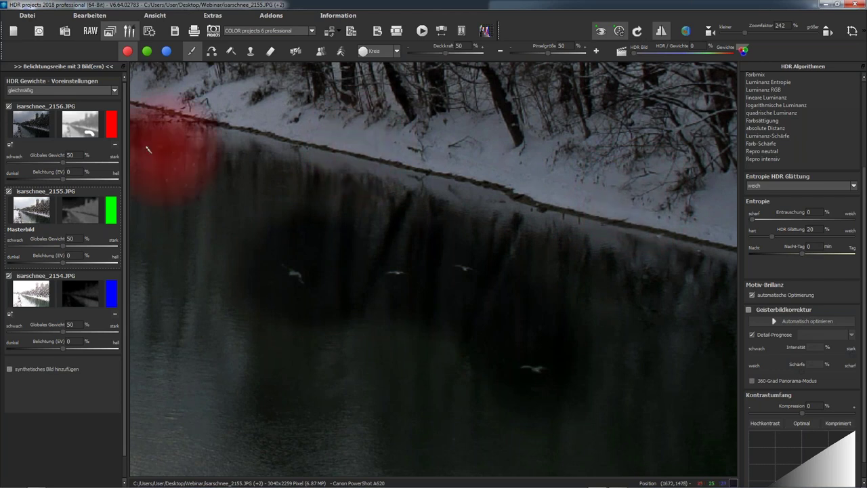
Step: Compare the painted river area in the fused HDR image with the single exposure isarschnee_2156.JPG
click(22, 124)
scroll(451, 376, down, 3)
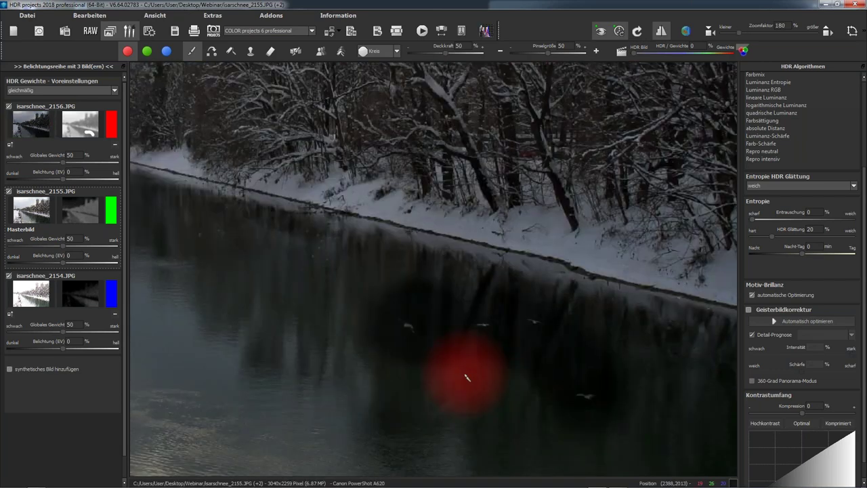
scroll(398, 388, down, 2)
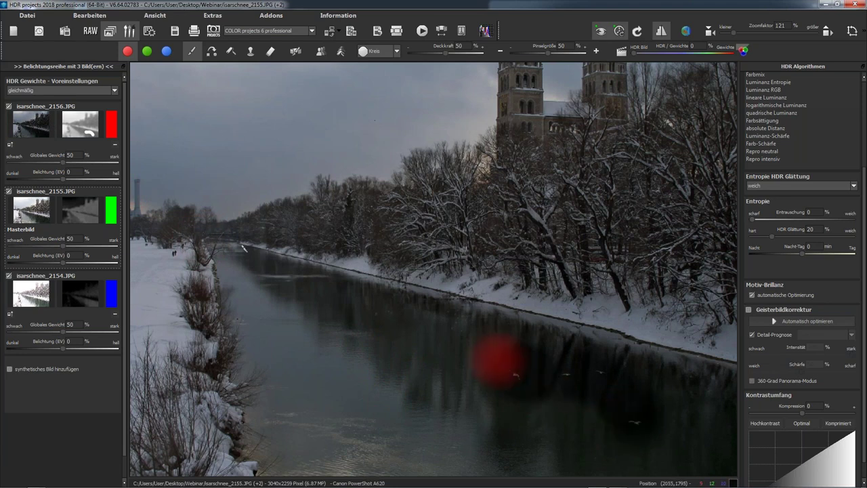
click(42, 129)
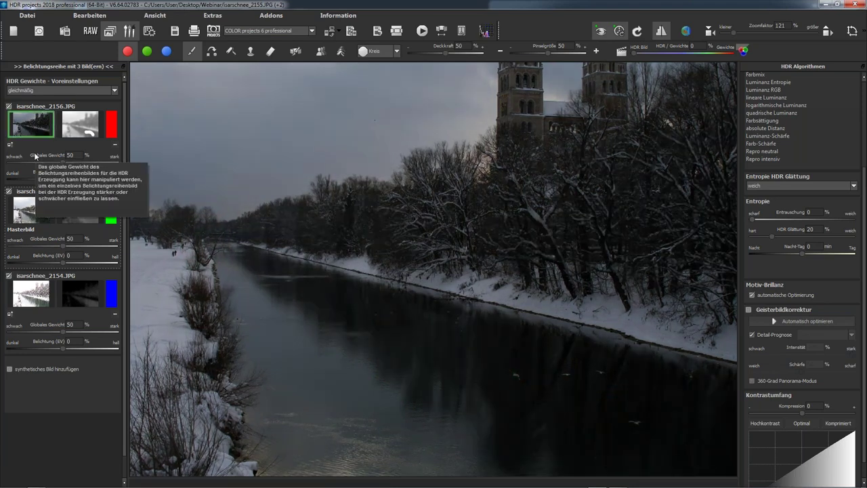
click(28, 134)
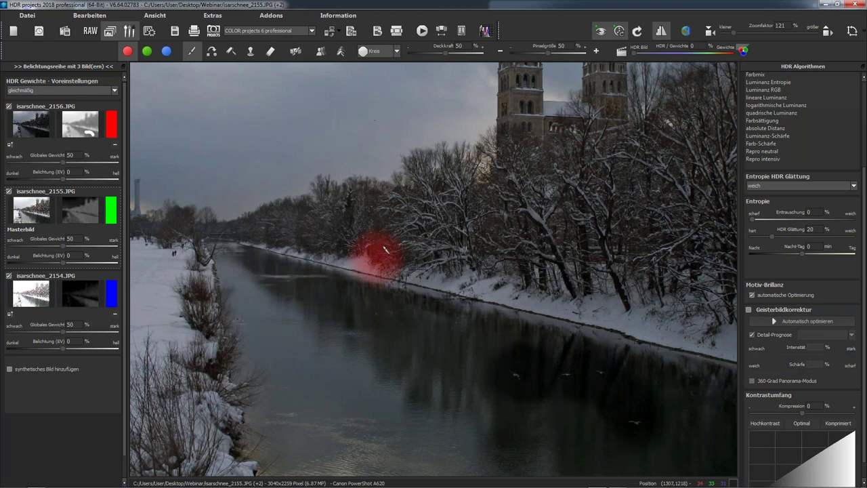
Step: Delete all painted weights and close the weight-painting tools
click(340, 51)
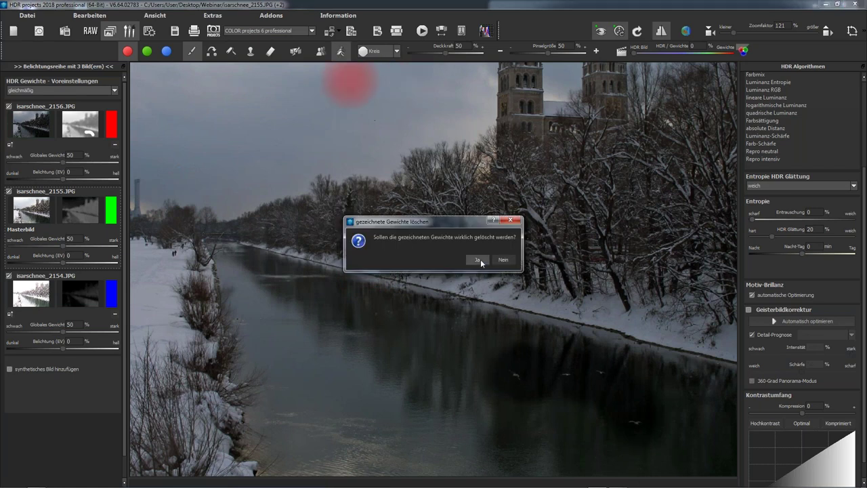
click(479, 259)
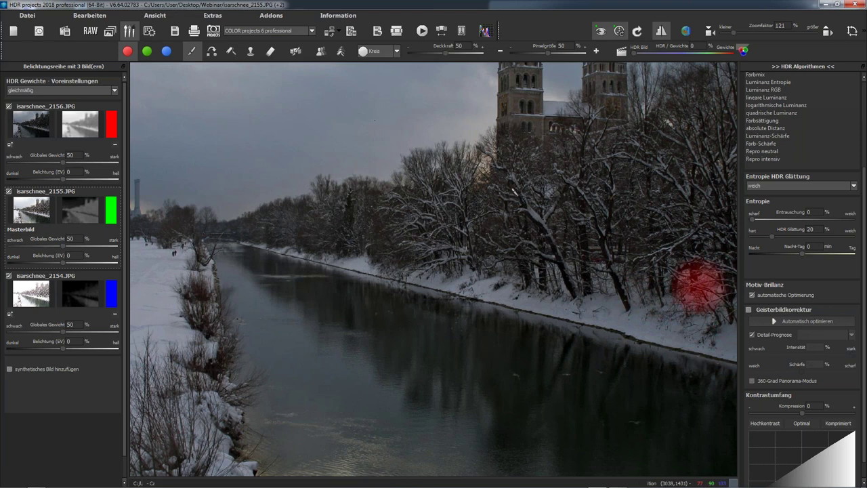
click(167, 51)
click(167, 52)
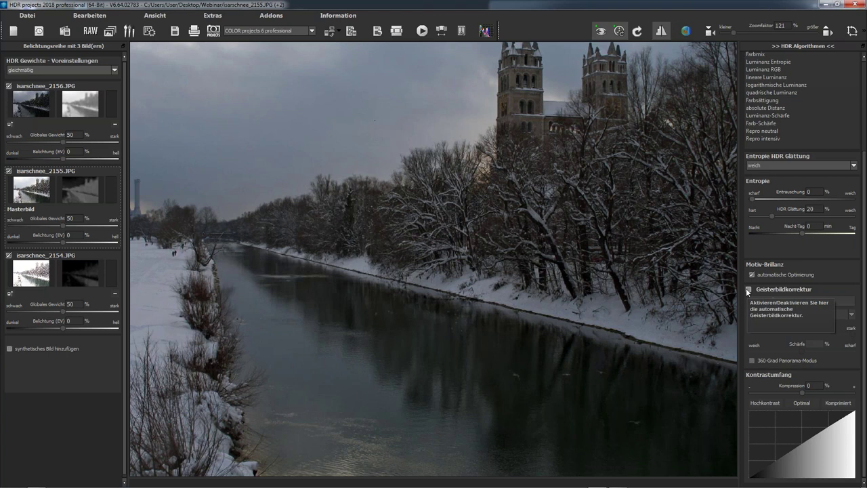
Step: Examine the flying birds over the river in close view in the single exposure isarschnee_2156.JPG
click(748, 290)
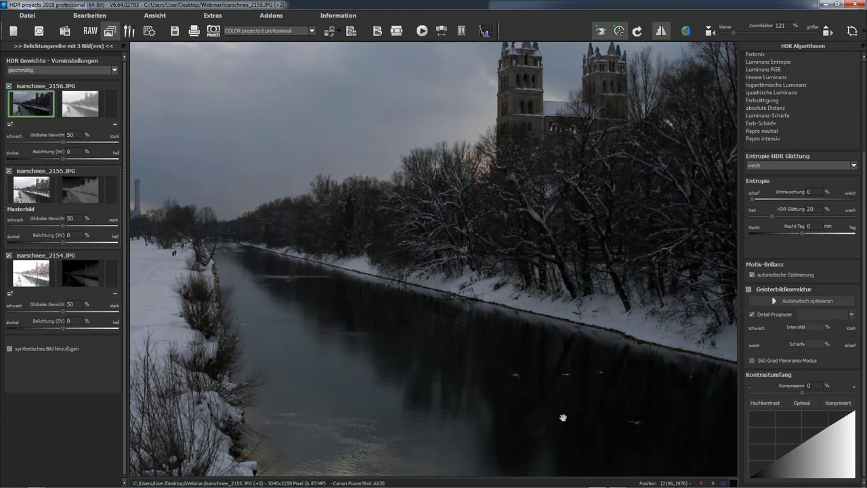
scroll(563, 414, up, 1)
scroll(563, 418, up, 5)
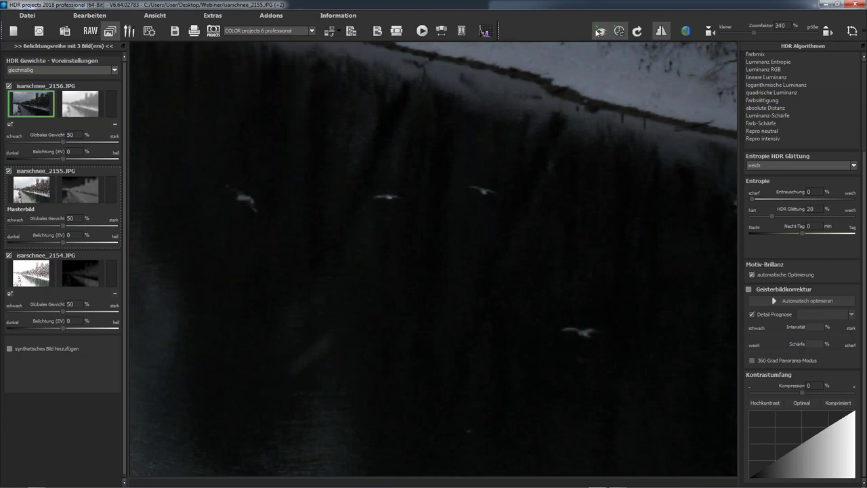
scroll(564, 324, up, 4)
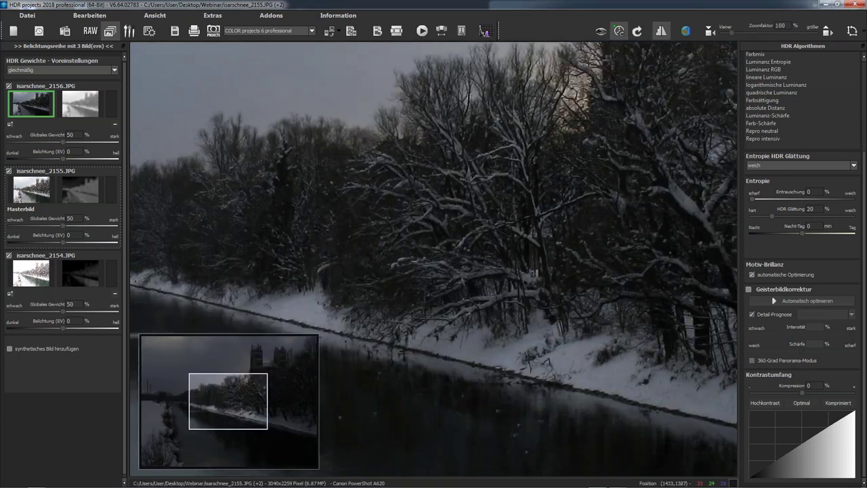
scroll(424, 348, up, 2)
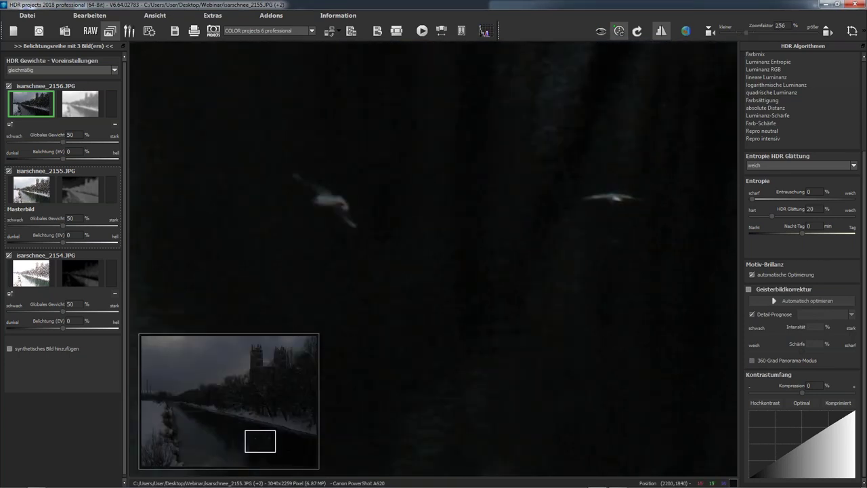
drag(424, 348, 531, 303)
scroll(402, 329, down, 3)
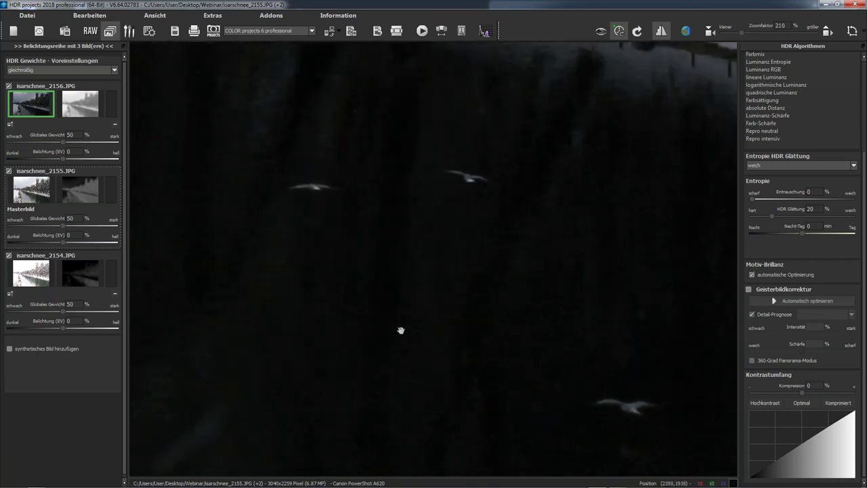
scroll(401, 330, down, 1)
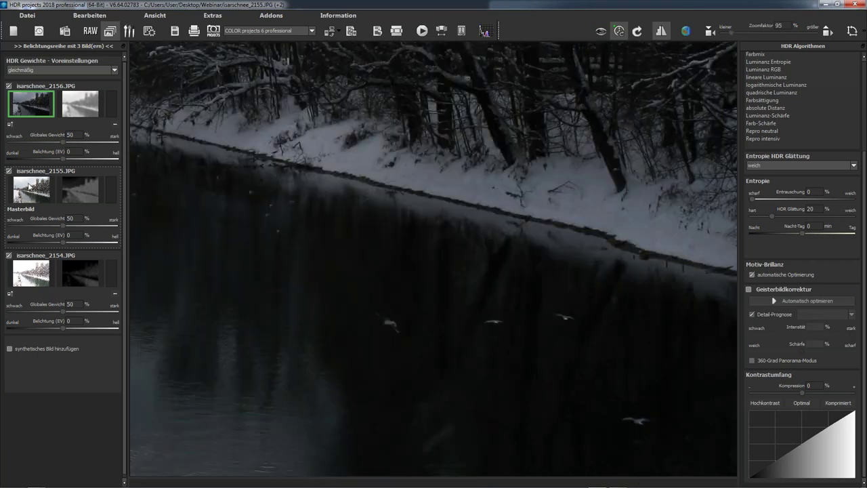
Step: Switch through isarschnee_2155.JPG, isarschnee_2154.JPG and isarschnee_2156.JPG, and compare the birds' positions with the fused HDR image
click(28, 187)
click(27, 277)
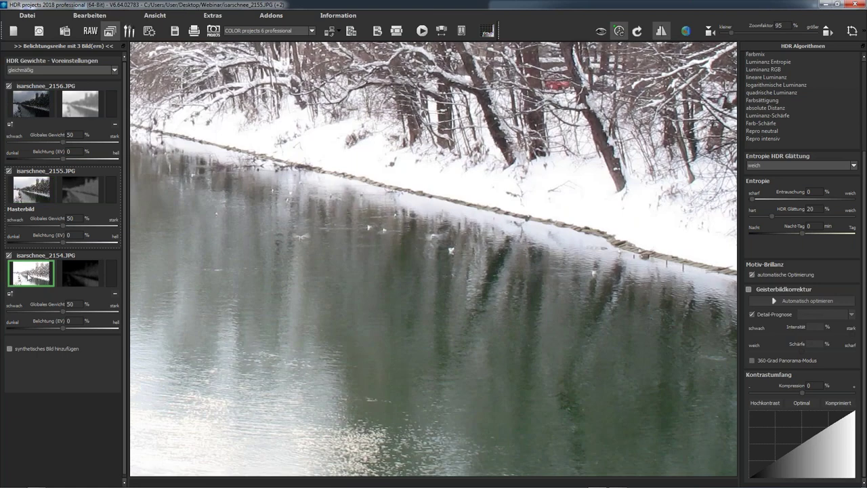
click(31, 193)
click(30, 105)
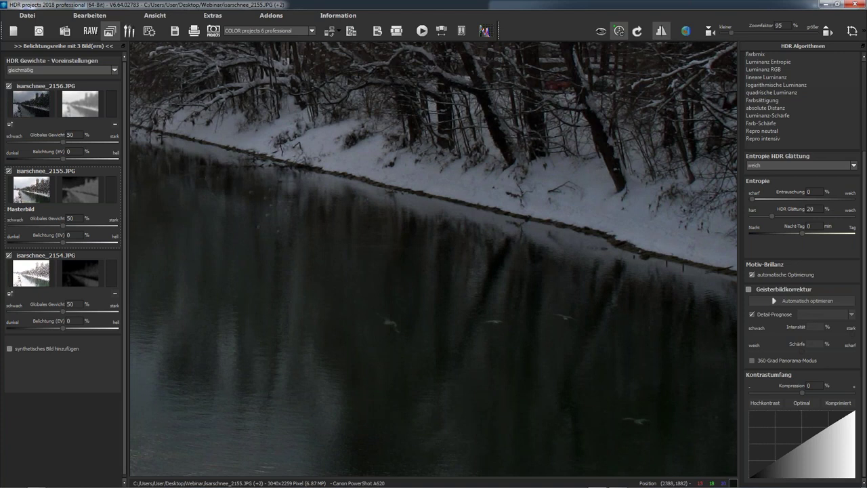
drag(396, 333, 376, 276)
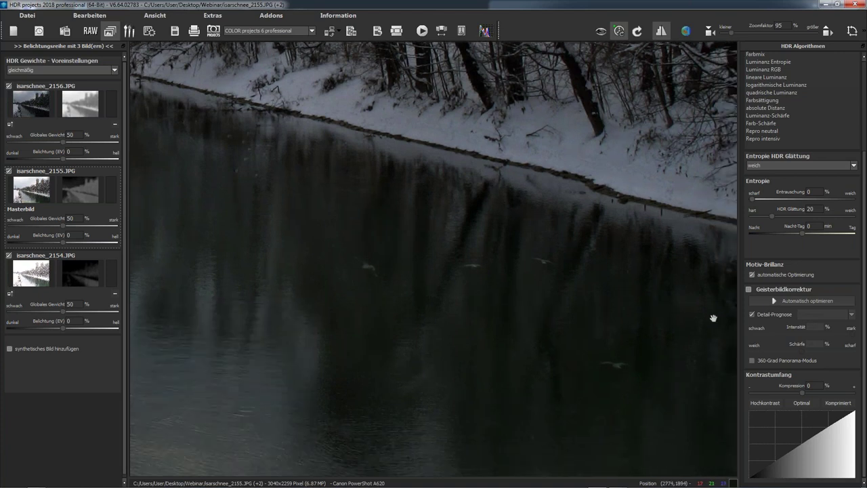
Step: Activate the automatic ghost correction with isarschnee_2155.JPG as master image, and review the result across the whole picture
click(750, 289)
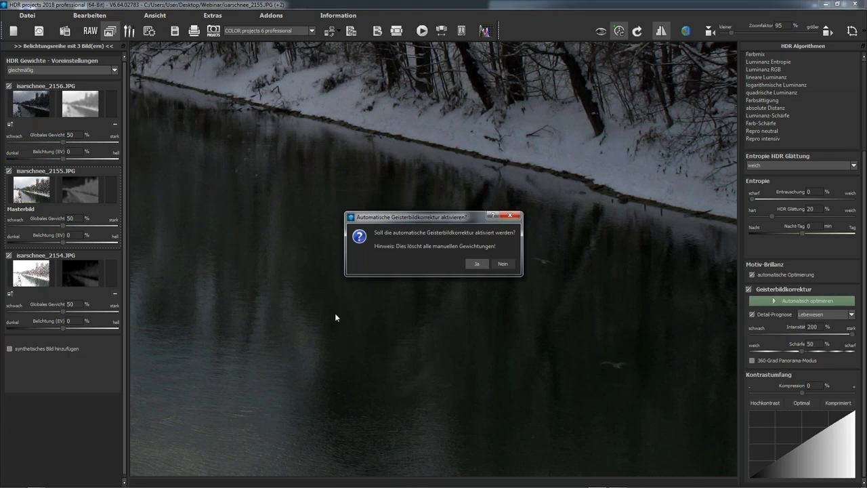
key(Return)
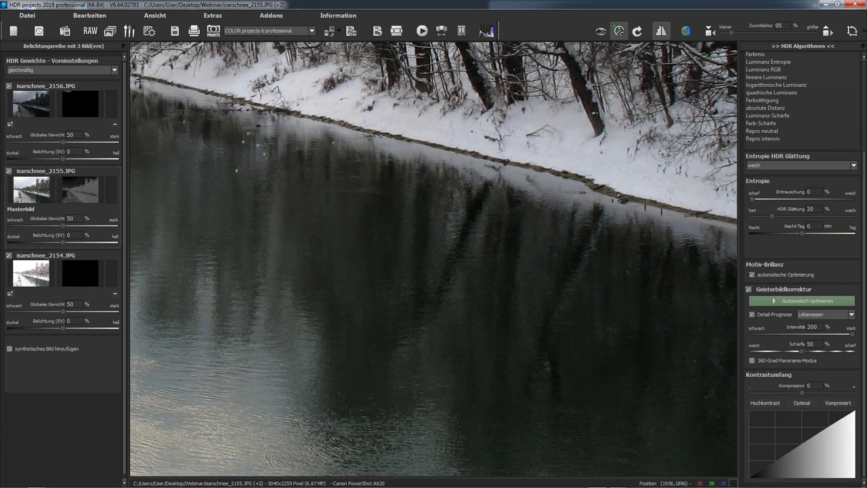
click(351, 321)
click(359, 340)
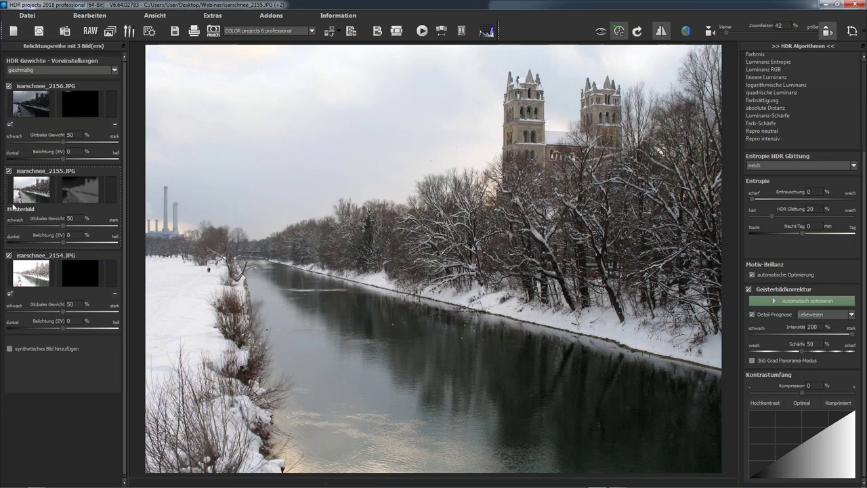
mouse_move(19, 221)
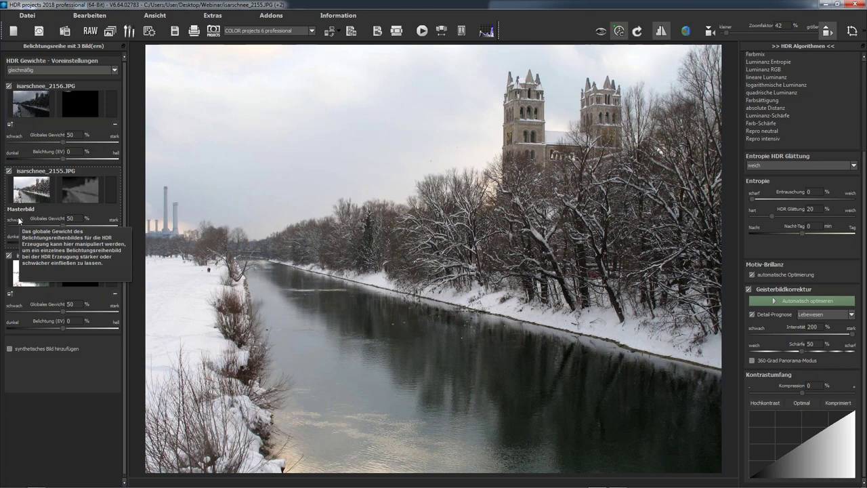
click(27, 194)
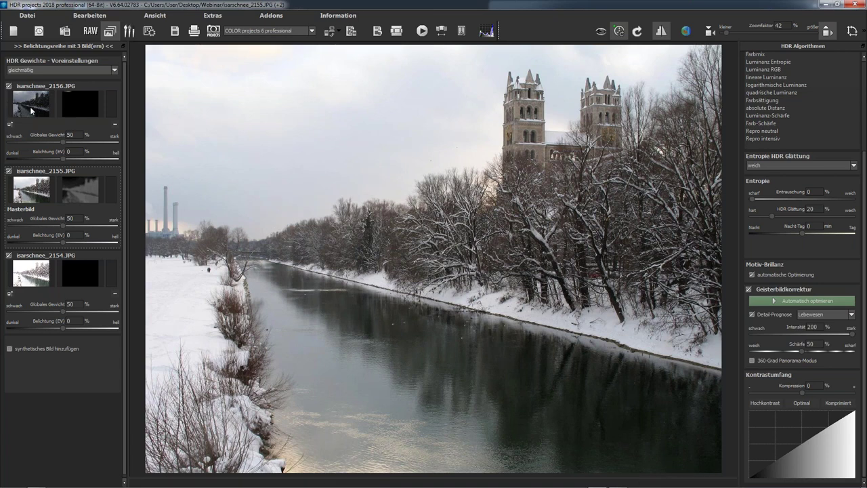
Step: Make isarschnee_2156.JPG the master image, recalculate the automatic ghost correction by turning it off and on, and view the whole picture
mouse_move(31, 111)
scroll(31, 110, up, 2)
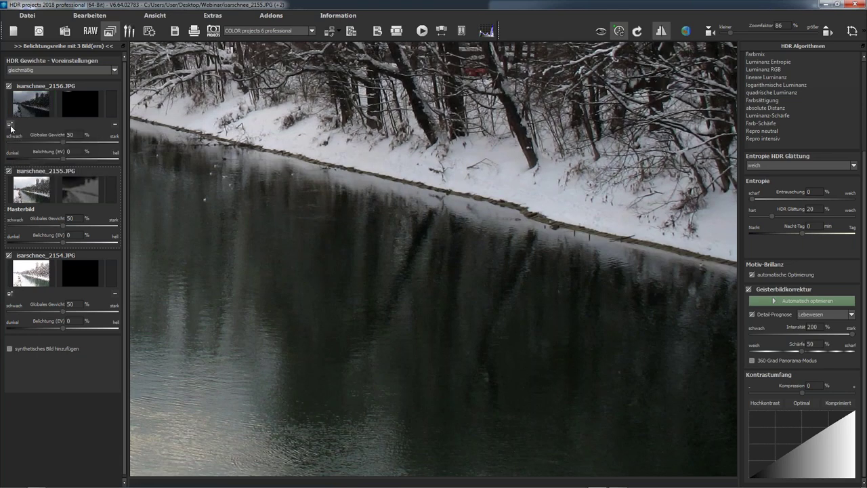
click(10, 125)
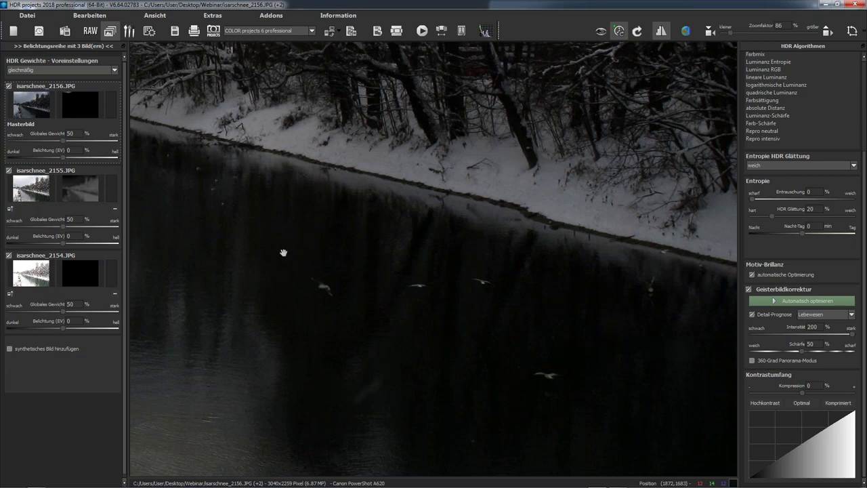
click(749, 289)
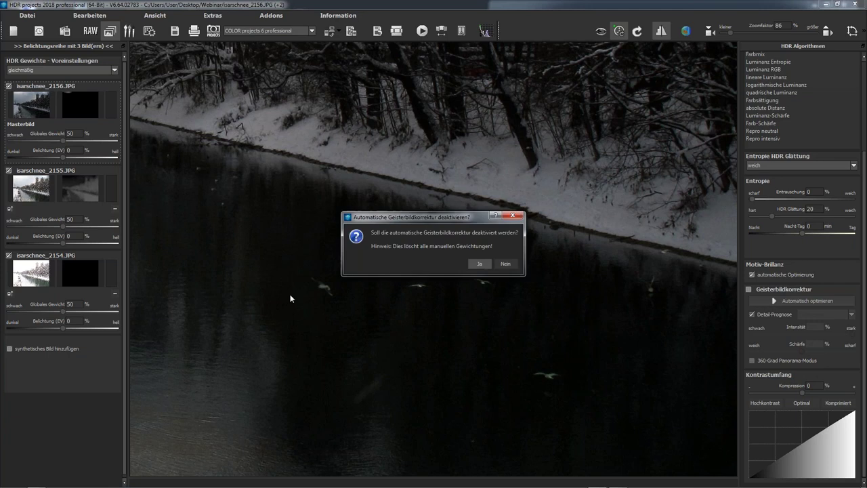
key(Return)
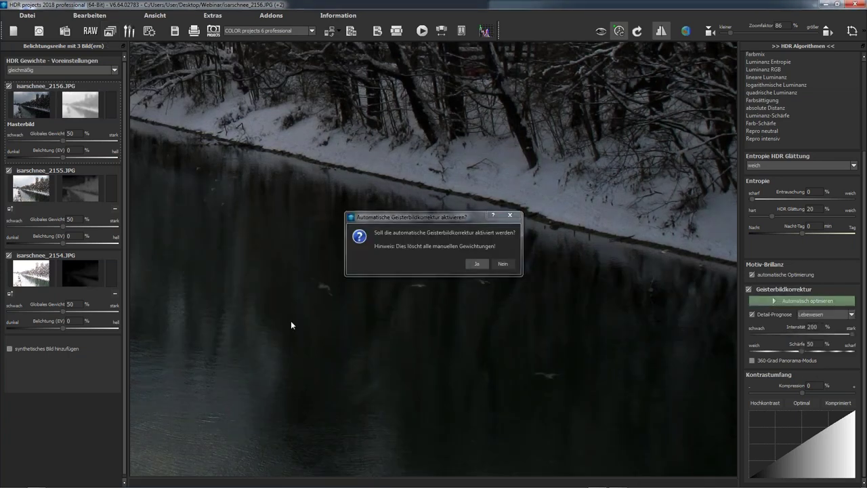
key(Return)
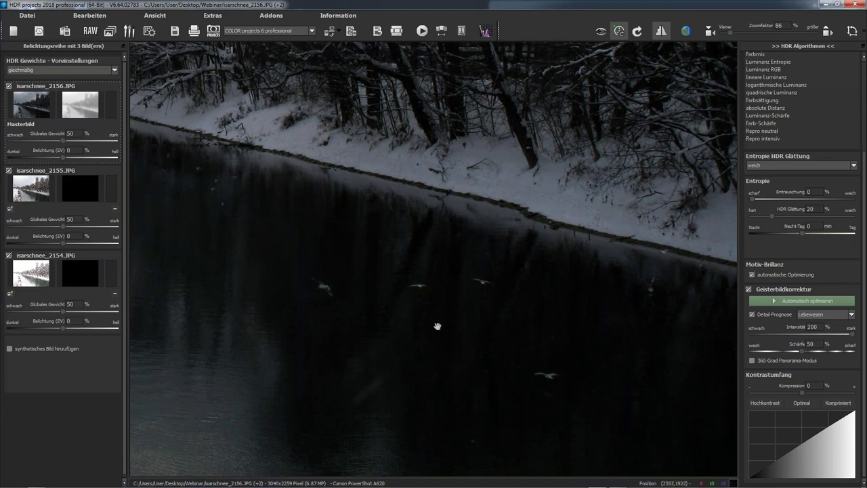
click(33, 103)
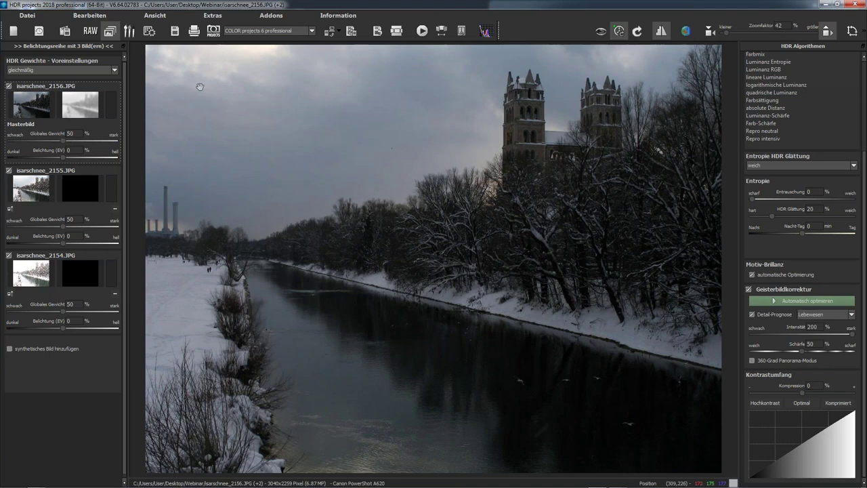
Step: View the ghost-corrected winter river image in post-processing and compare it with the fused HDR image of the exposure series
click(150, 32)
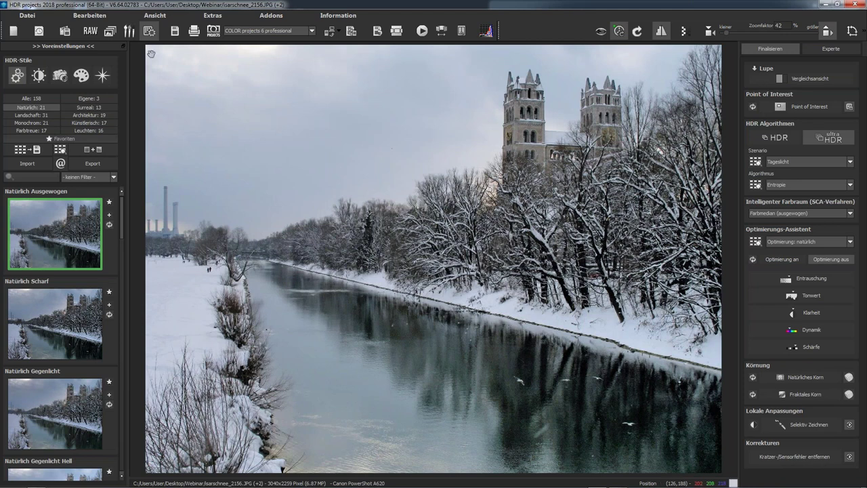
click(109, 30)
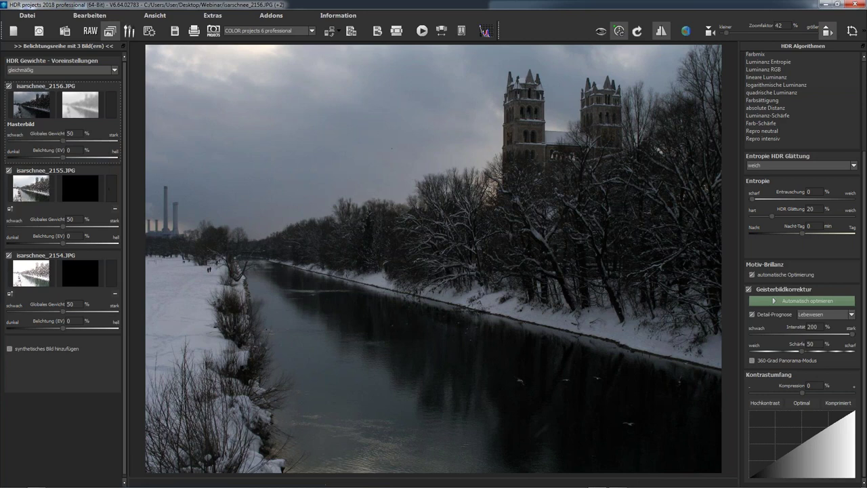
click(149, 31)
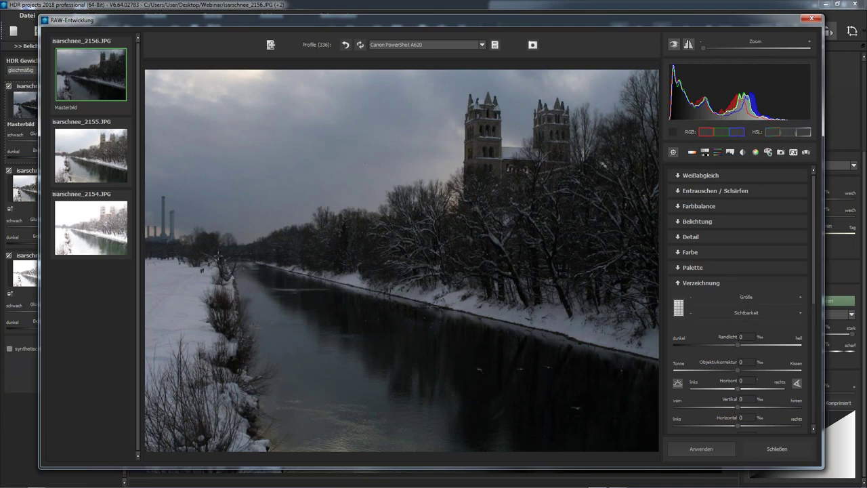
Step: Straighten the series in RAW development, trying the horizon line before aligning to the left church tower's vertical edge, and apply the correction
drag(213, 256, 400, 253)
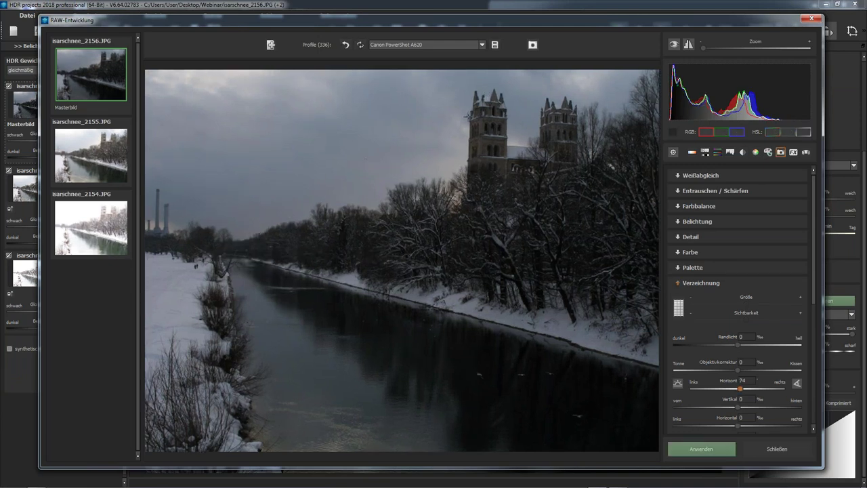
mouse_move(469, 117)
mouse_down()
mouse_move(456, 291)
mouse_move(464, 279)
mouse_move(466, 297)
mouse_up()
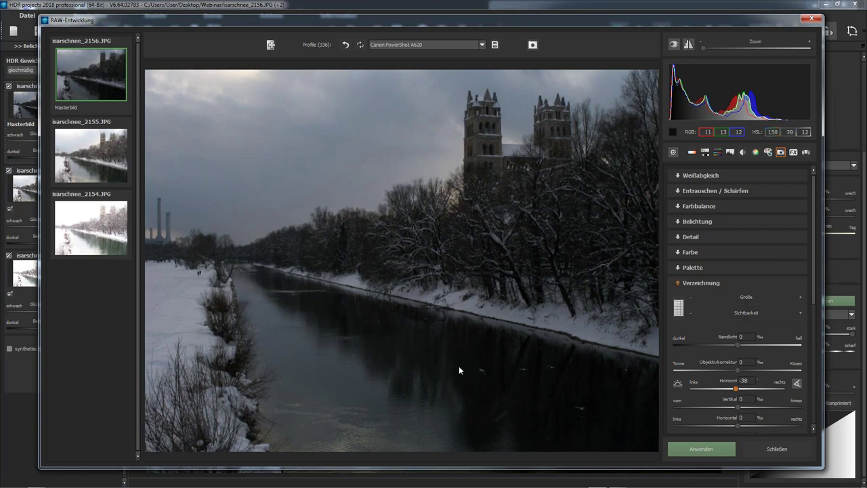
click(716, 449)
click(504, 258)
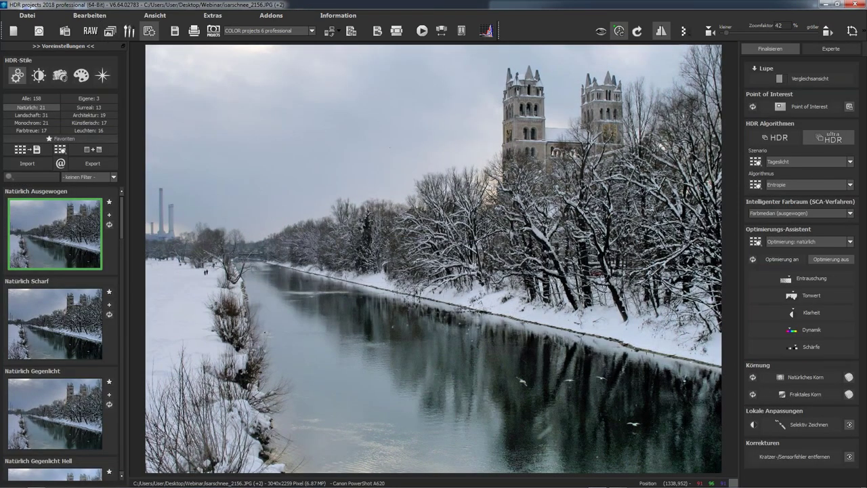
Step: Look up the project options for saving the current work as a project under a new name
click(34, 18)
mouse_move(74, 214)
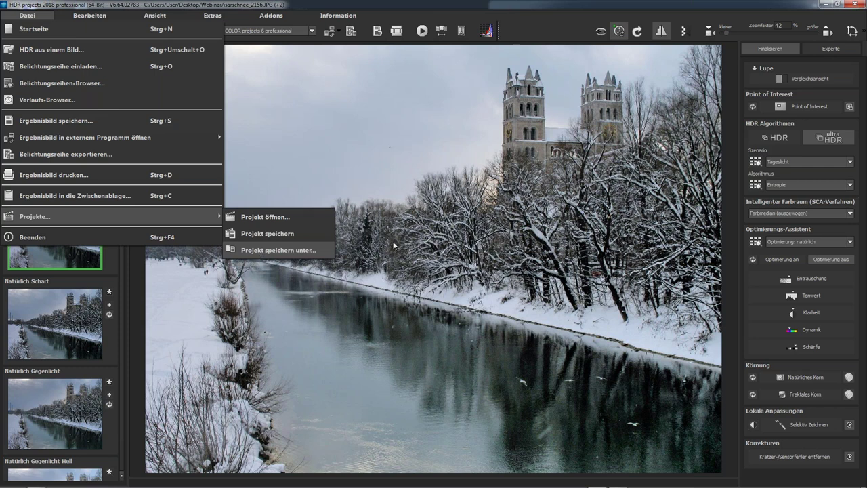
click(261, 251)
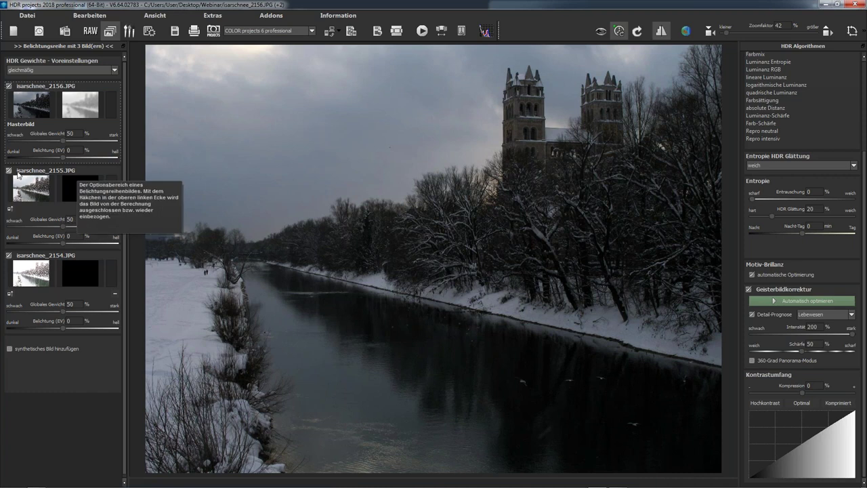
Step: Make isarschnee_2155.JPG the master image and deactivate the automatic ghost correction, discarding its weightings
click(12, 211)
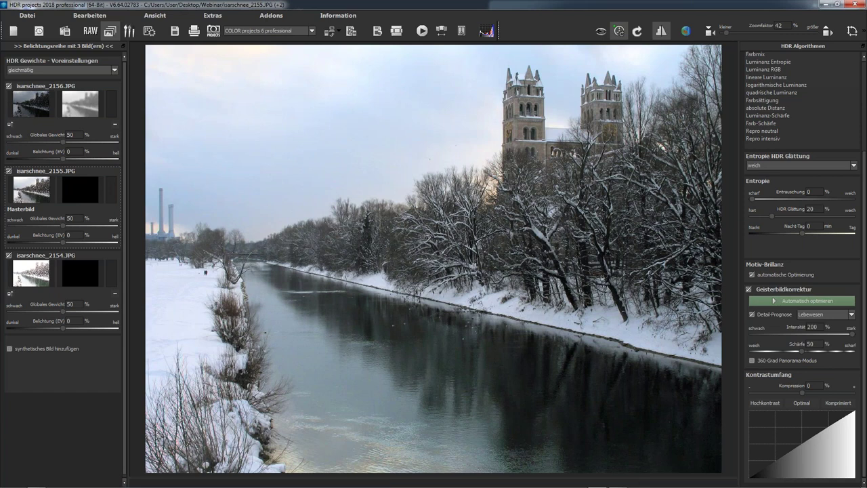
click(749, 290)
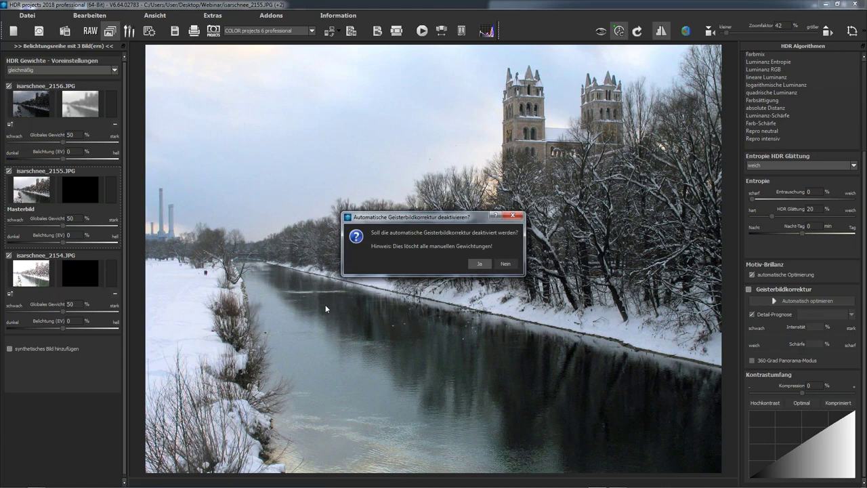
key(Return)
Step: Try exposure values of 38 % for isarschnee_2155.JPG and -54 % for isarschnee_2156.JPG, and reset both to 0
drag(77, 243, 83, 245)
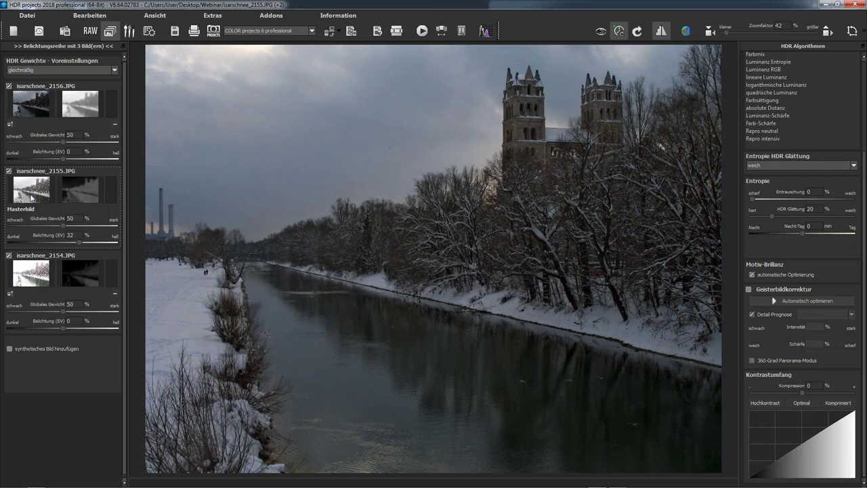
click(31, 195)
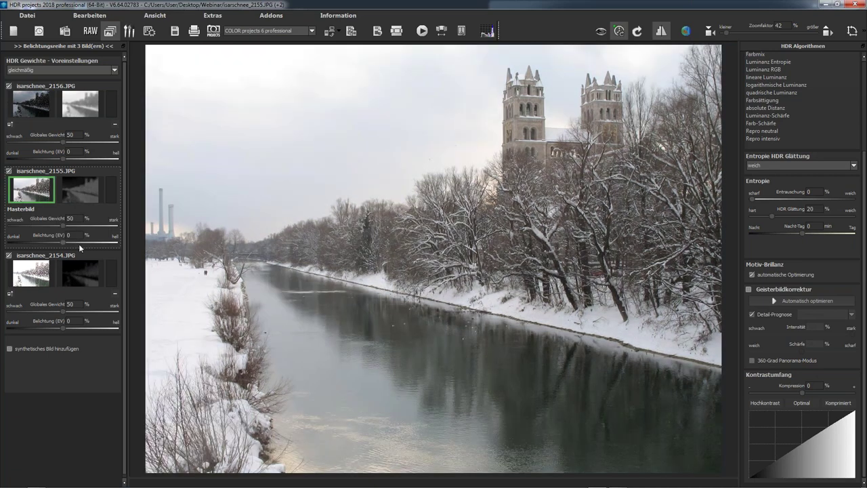
drag(85, 248, 101, 246)
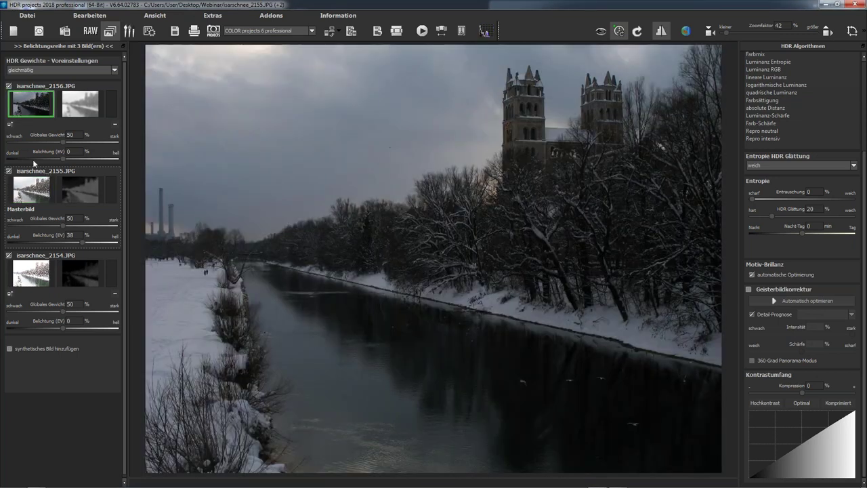
drag(33, 162, 25, 166)
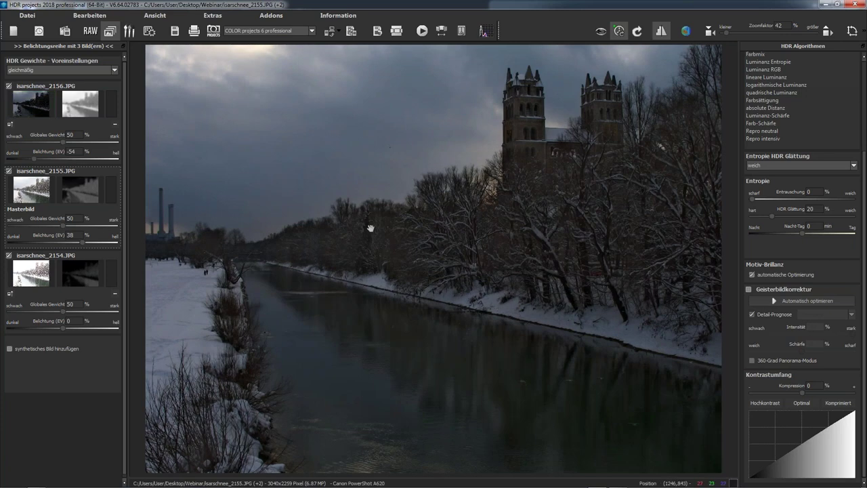
double_click(34, 157)
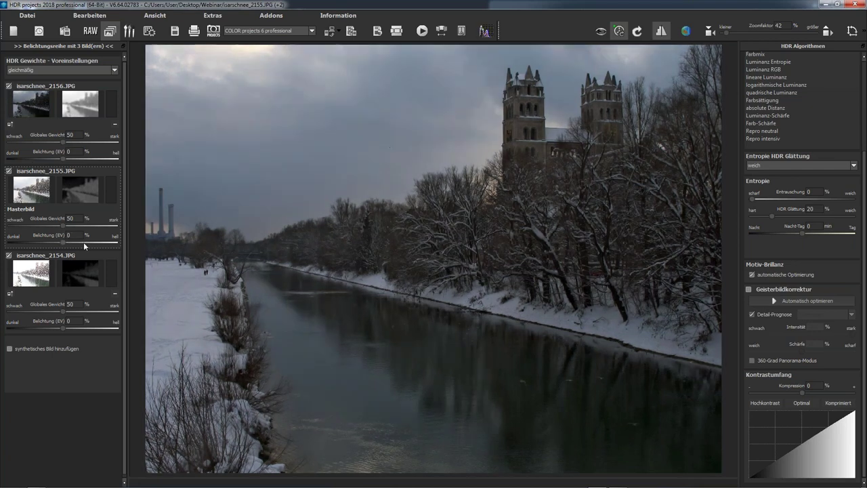
double_click(83, 242)
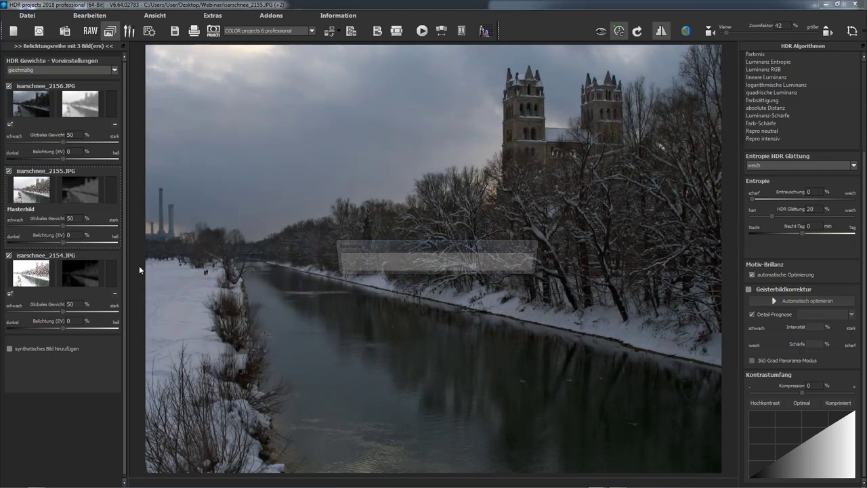
Step: Try global weights of 90, 65, 48 and 100 % for isarschnee_2154.JPG, checking its weight mask, and reset the weight to 50 %
click(27, 277)
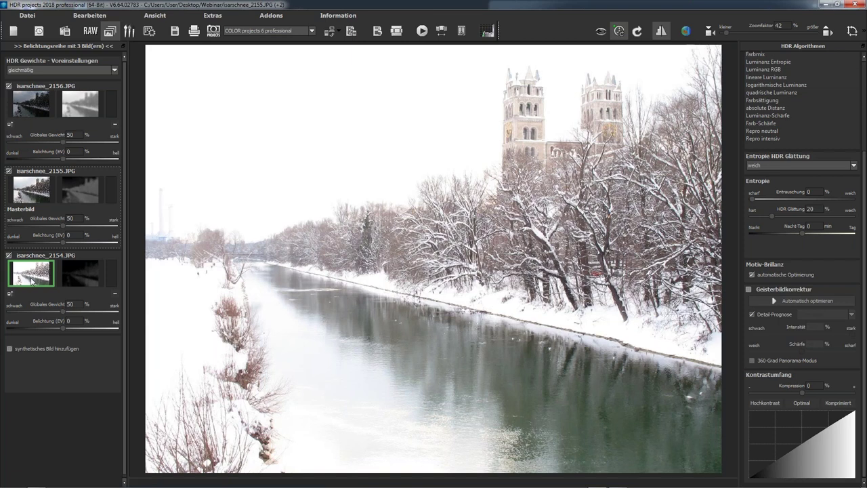
click(31, 278)
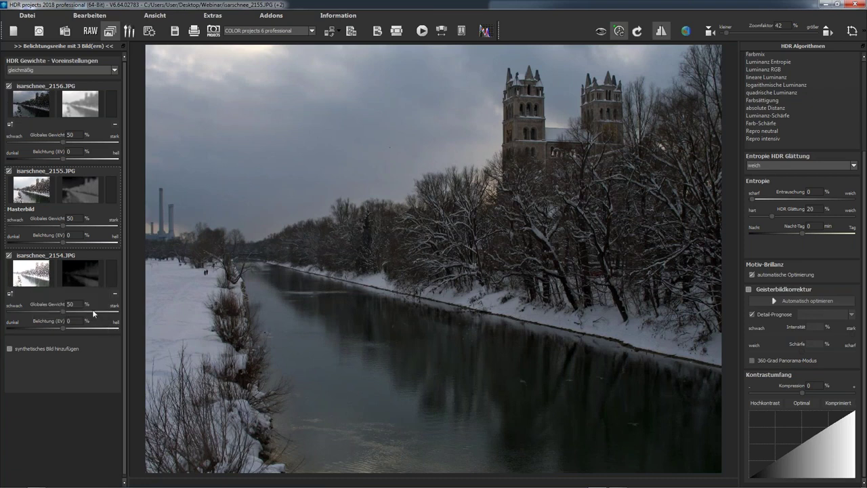
drag(92, 310, 107, 311)
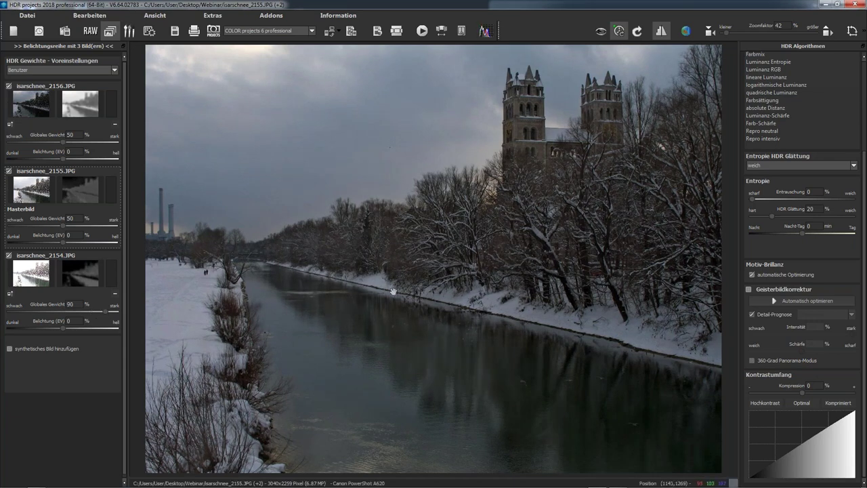
click(73, 274)
click(80, 311)
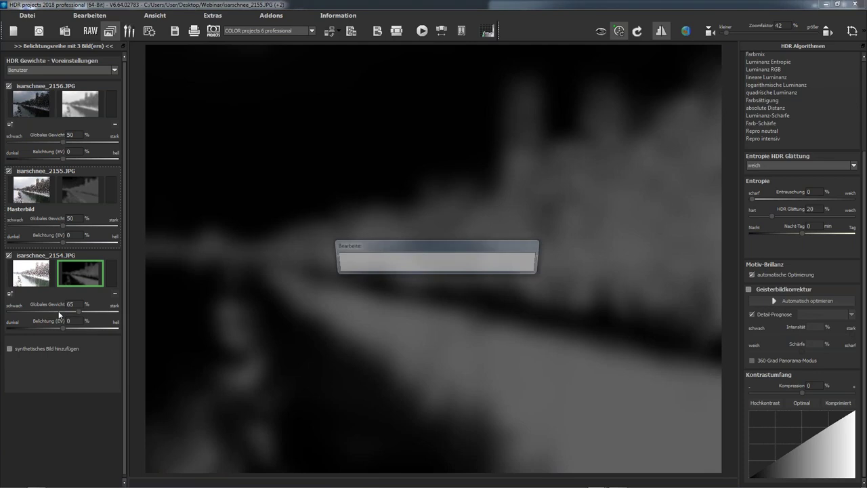
click(58, 316)
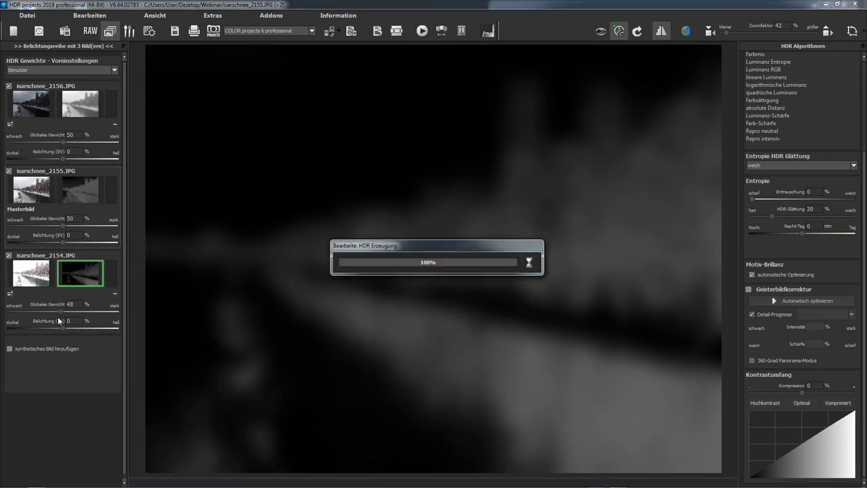
click(80, 285)
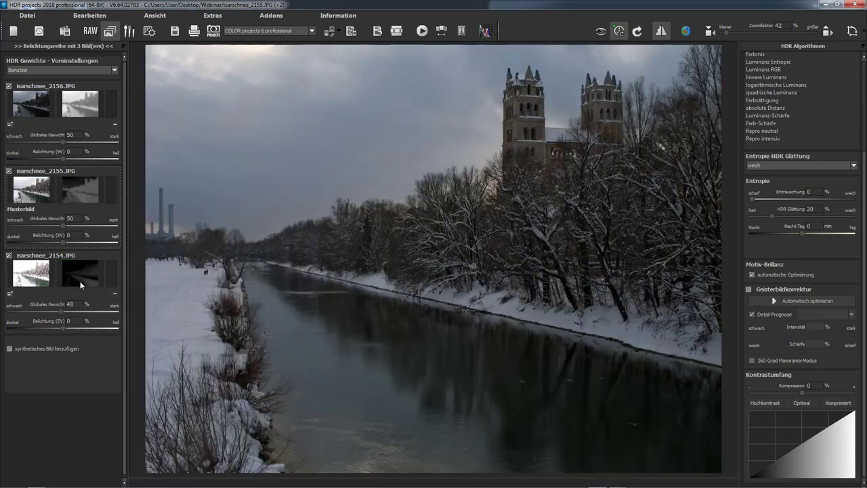
click(103, 309)
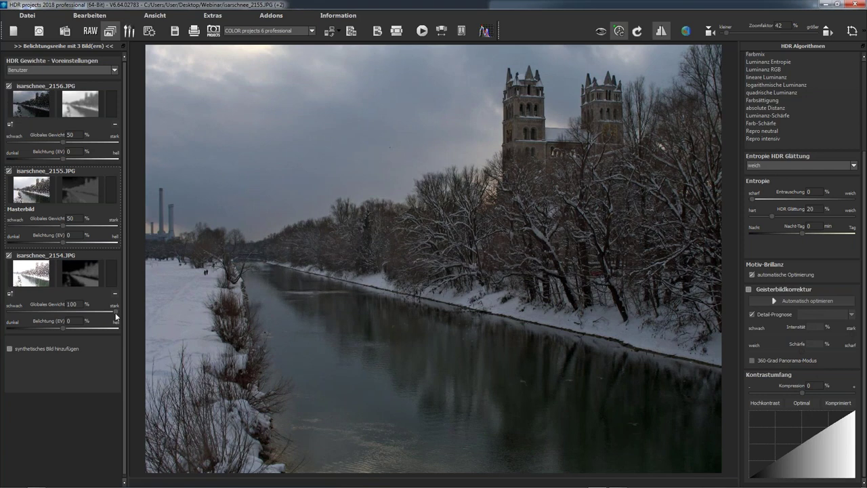
click(117, 316)
double_click(116, 317)
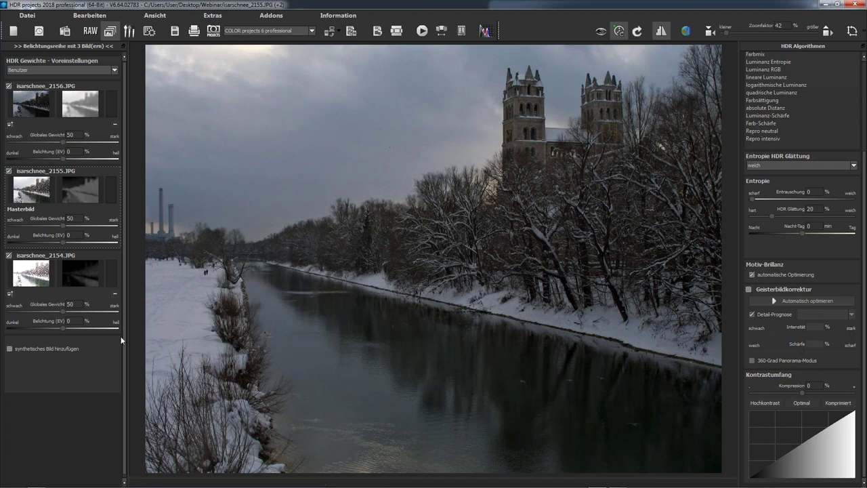
Step: Set the global weight of isarschnee_2154.JPG to 85 % and switch to post-processing
click(104, 312)
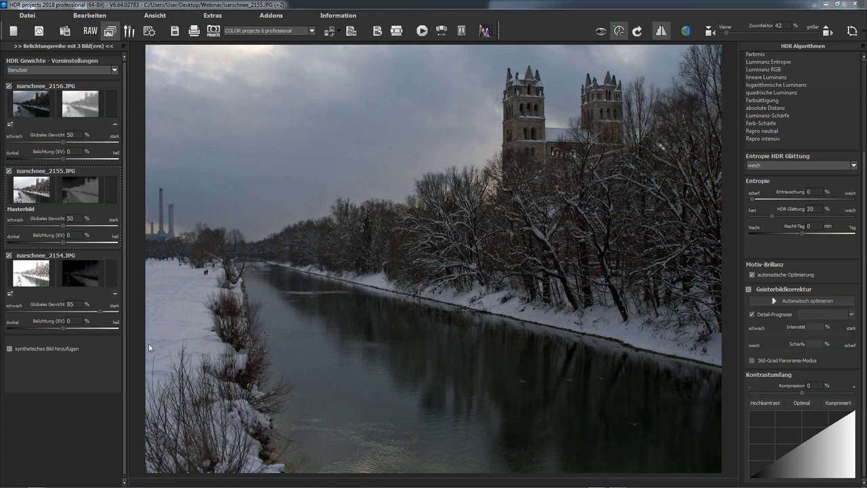
key(Return)
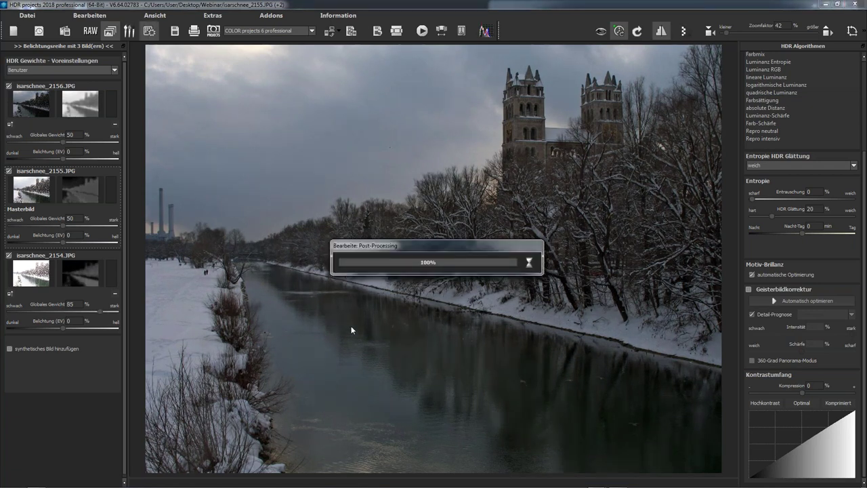